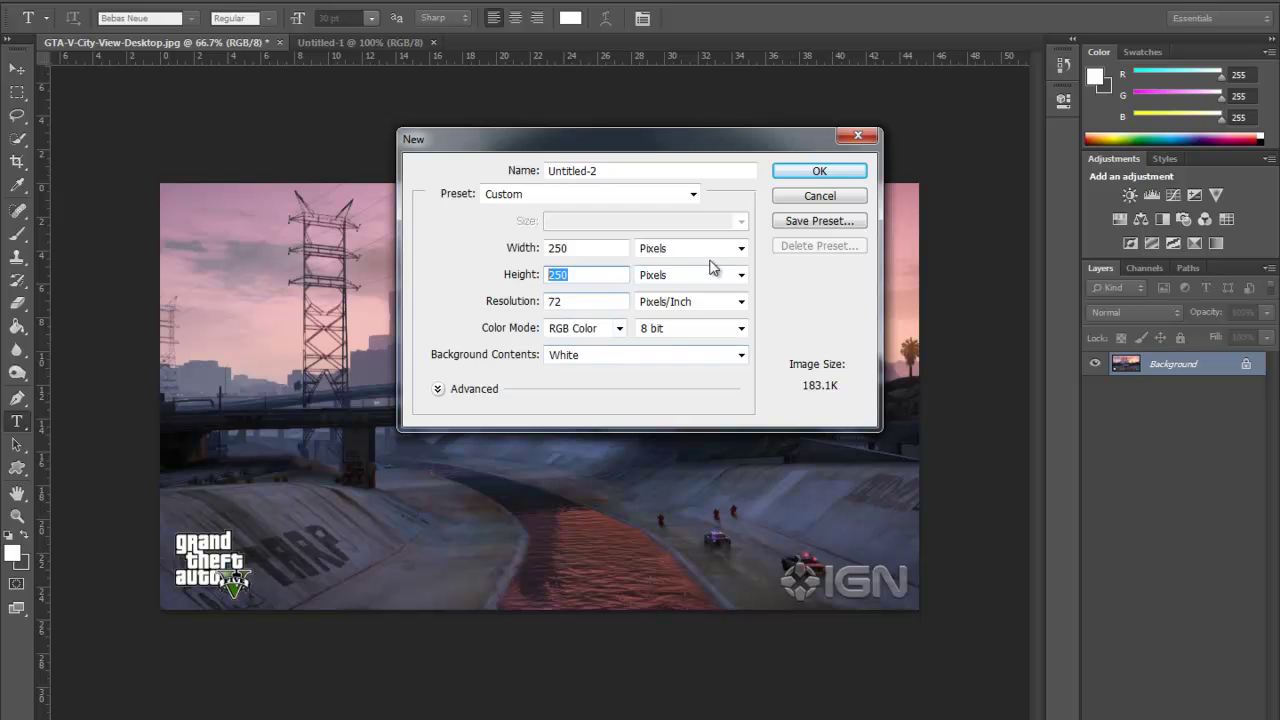
- Create a 250 × 250 pixel white document and place a scaled-down copy of the GTA-V city image in it, framing the skyscrapers
left_click(819, 171)
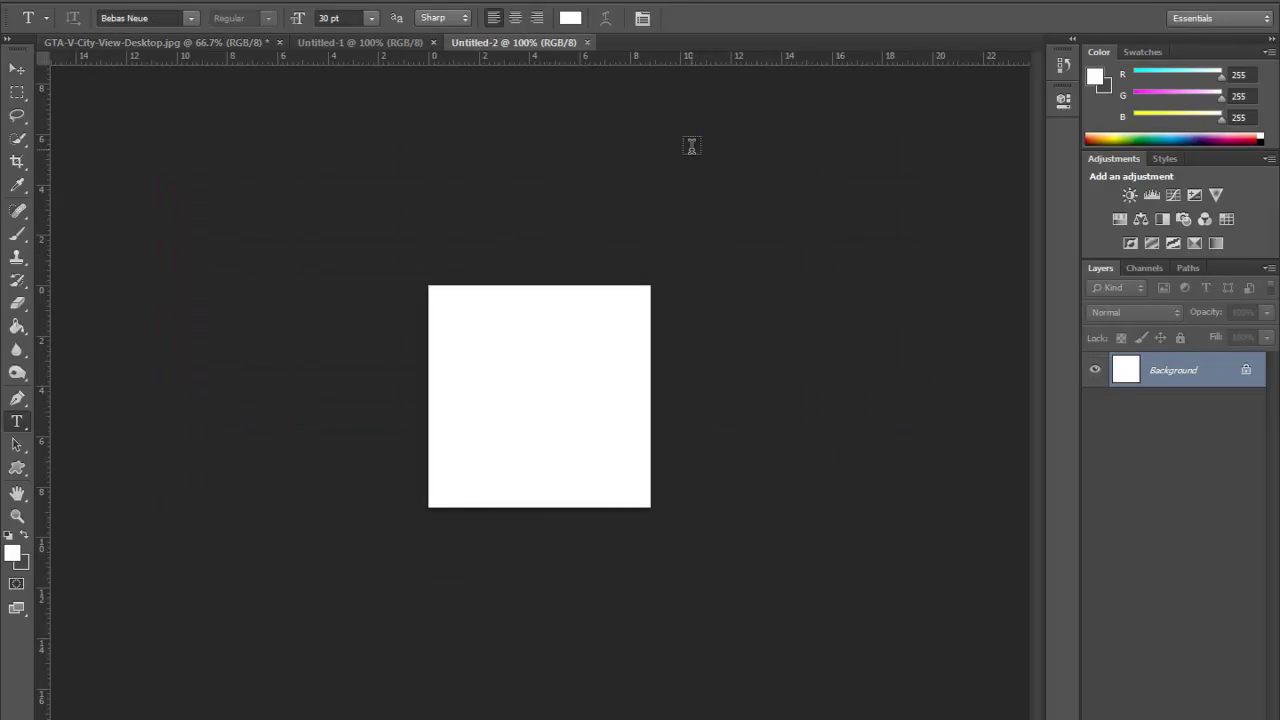
left_click(181, 42)
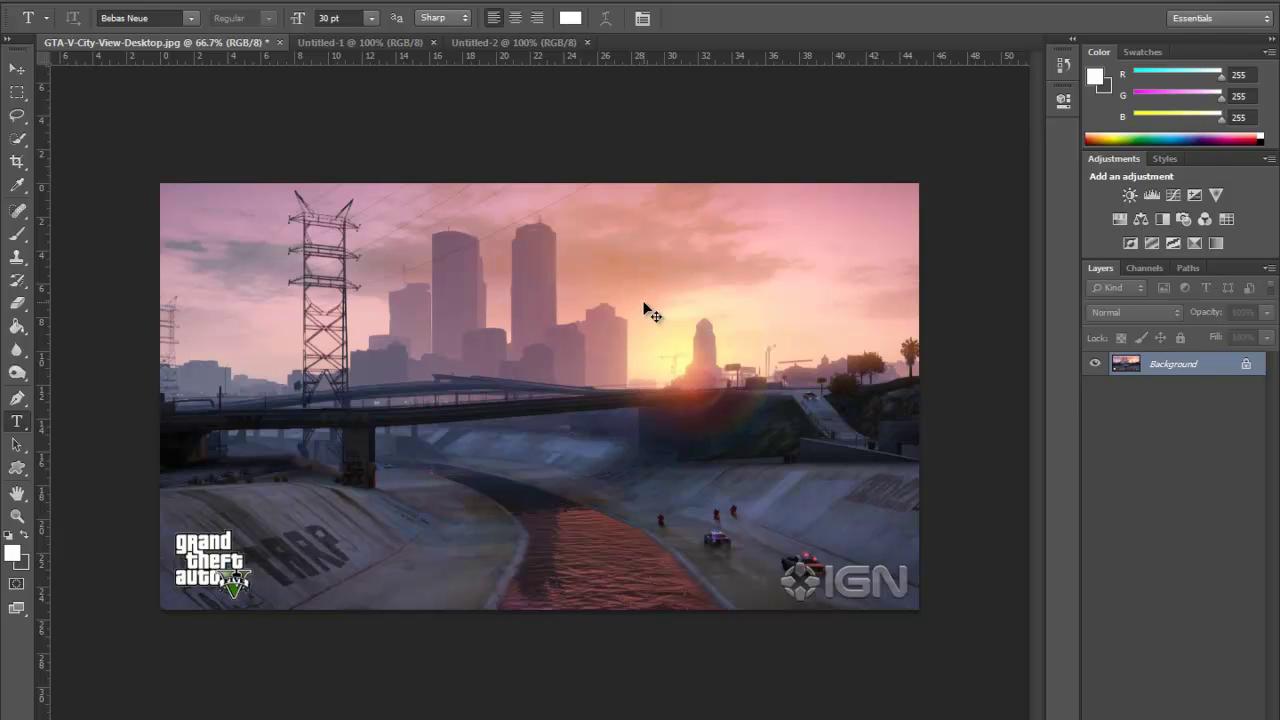
key("ctrl+j")
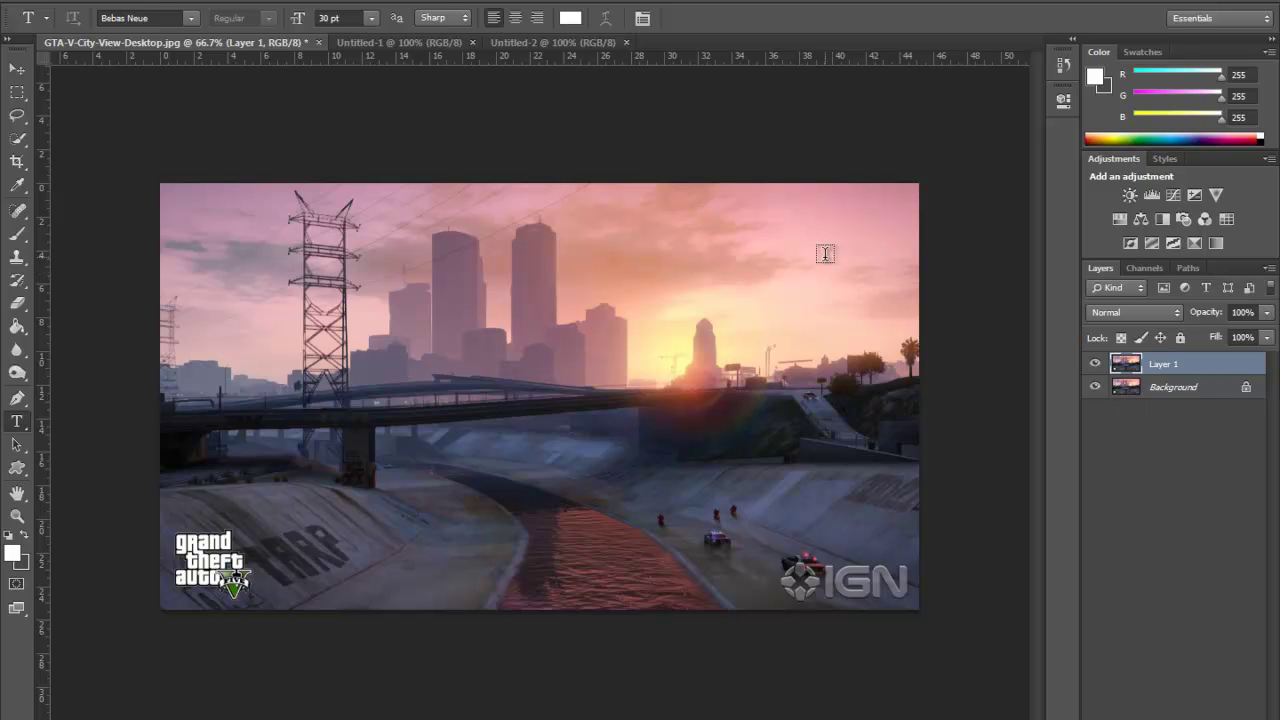
key("ctrl+t")
left_click_drag(159, 183, 494, 371)
left_click(893, 17)
left_click_drag(648, 483, 518, 451)
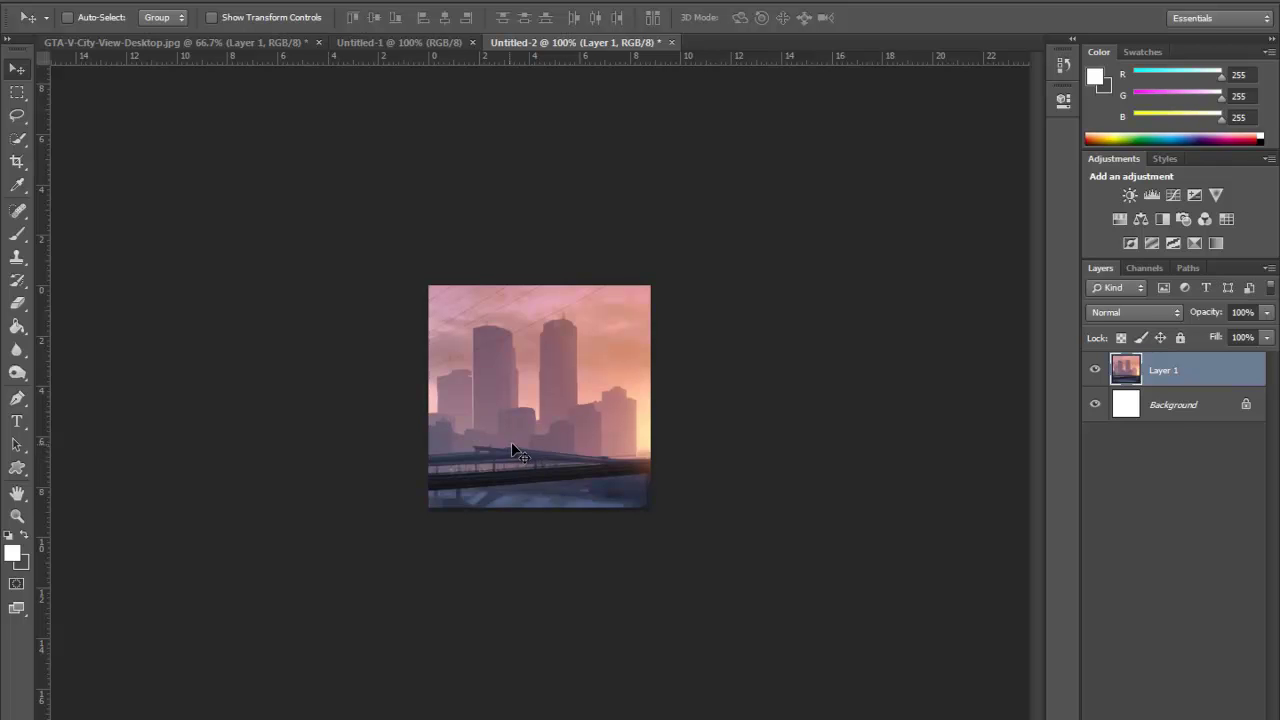
- Add a Curves adjustment layer above the city image and lower the midtones and shadows for a darker, more contrasty picture
left_click(1130, 712)
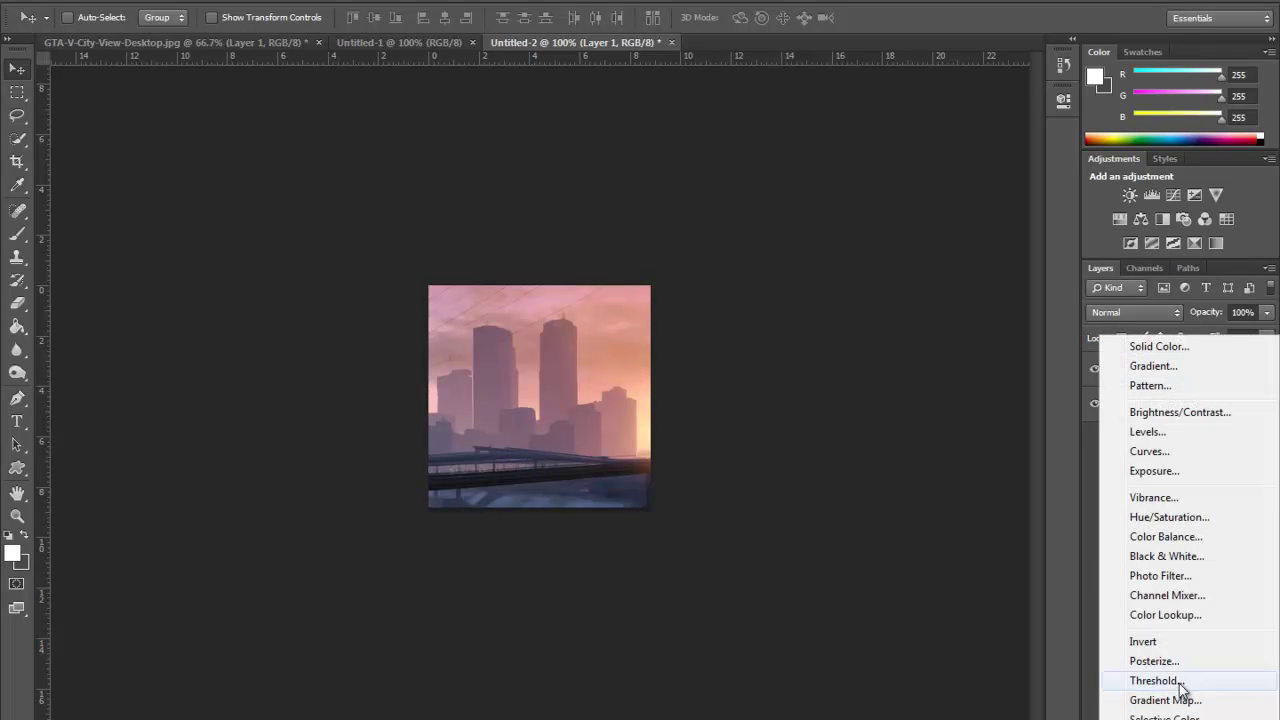
left_click(1157, 449)
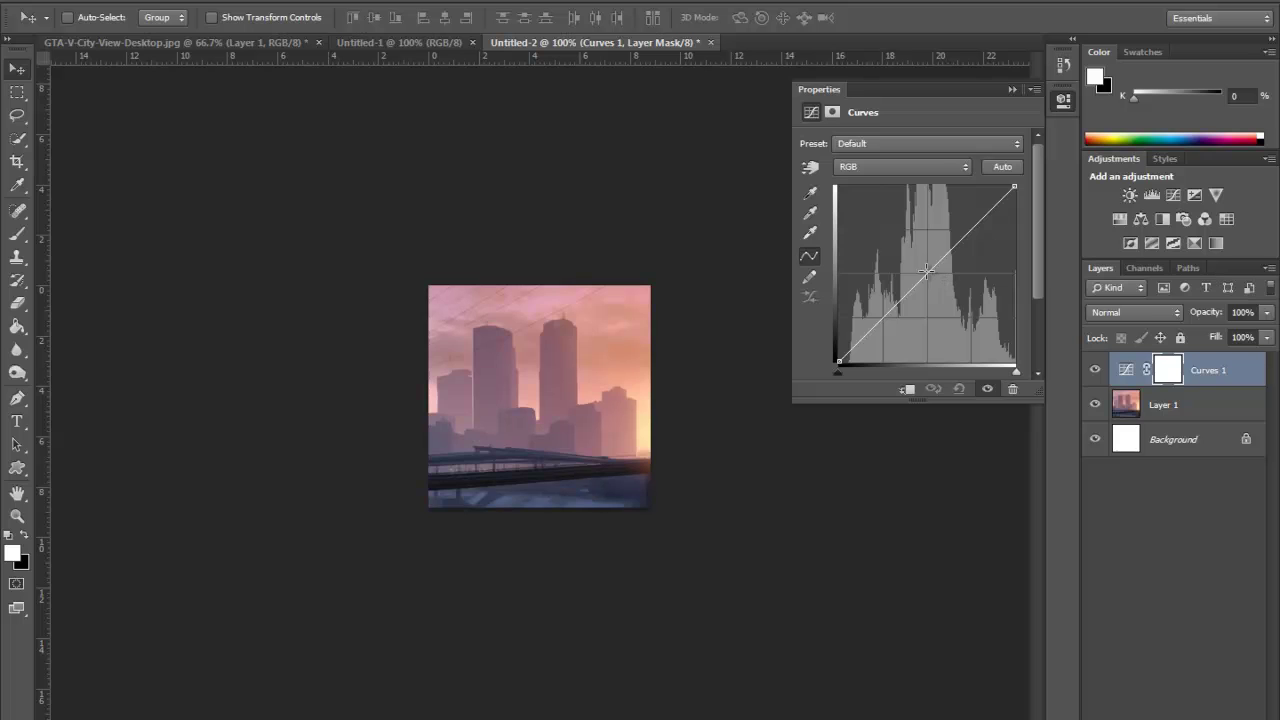
left_click_drag(927, 272, 937, 284)
left_click_drag(878, 332, 884, 342)
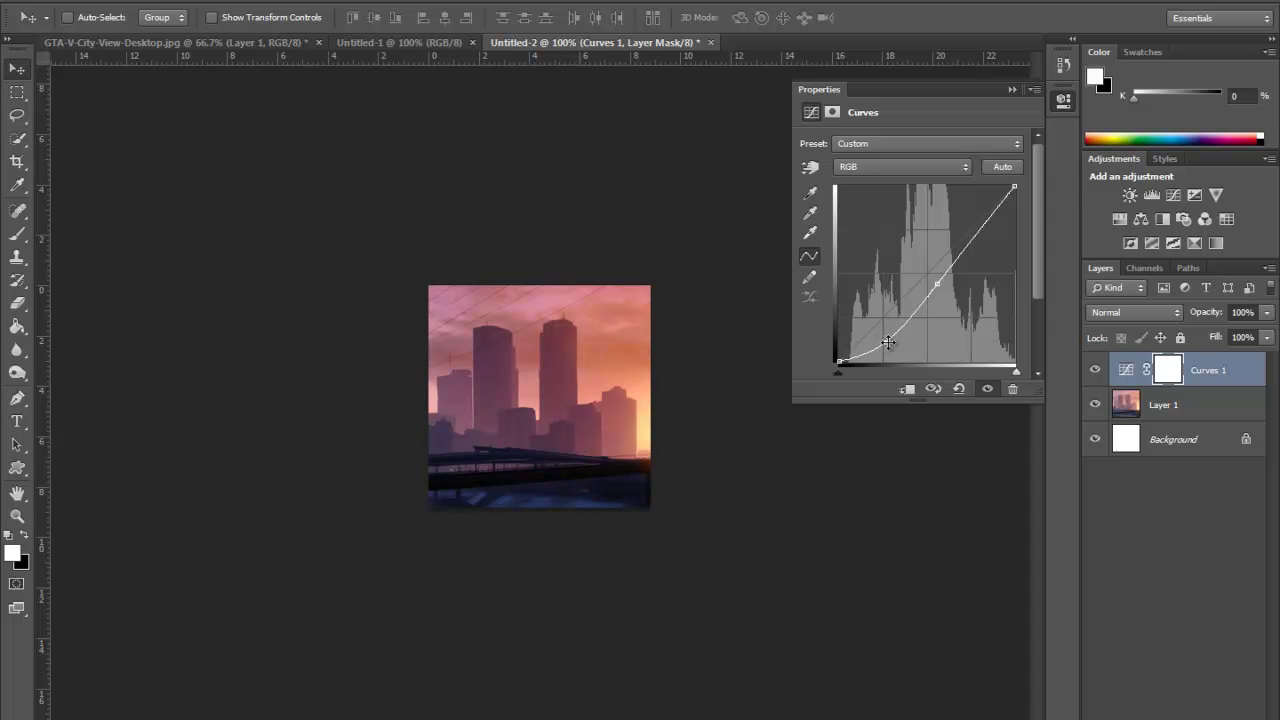
left_click(1180, 622)
- On a new layer above Layer 1, stroke the canvas border 1 px white on the inside and set the layer to Overlay
left_click(1163, 405)
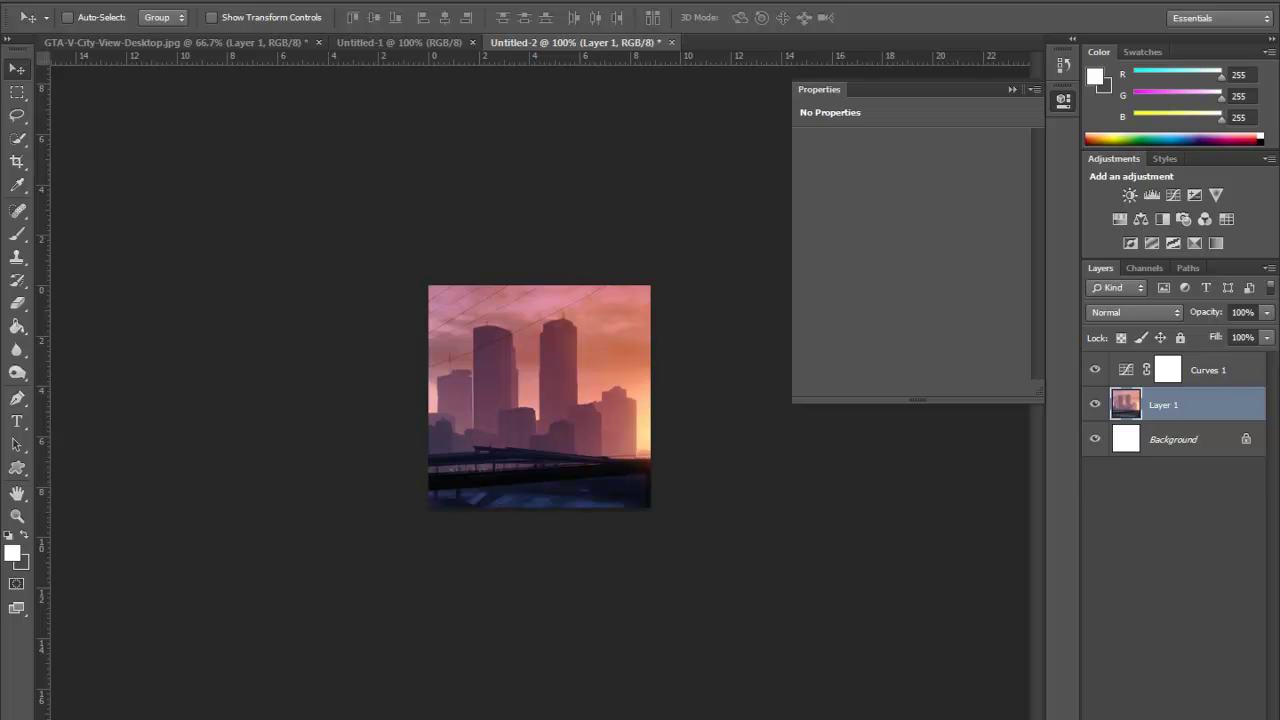
key("ctrl+shift+alt+n")
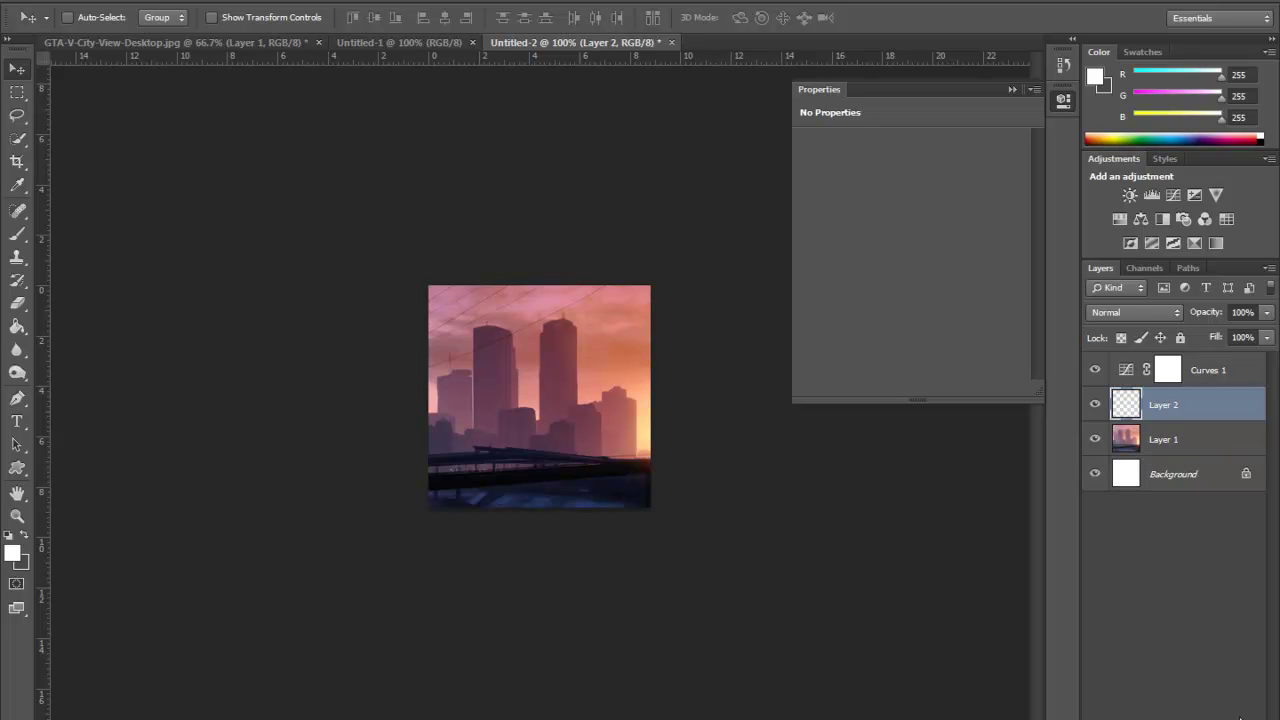
left_click(20, 93)
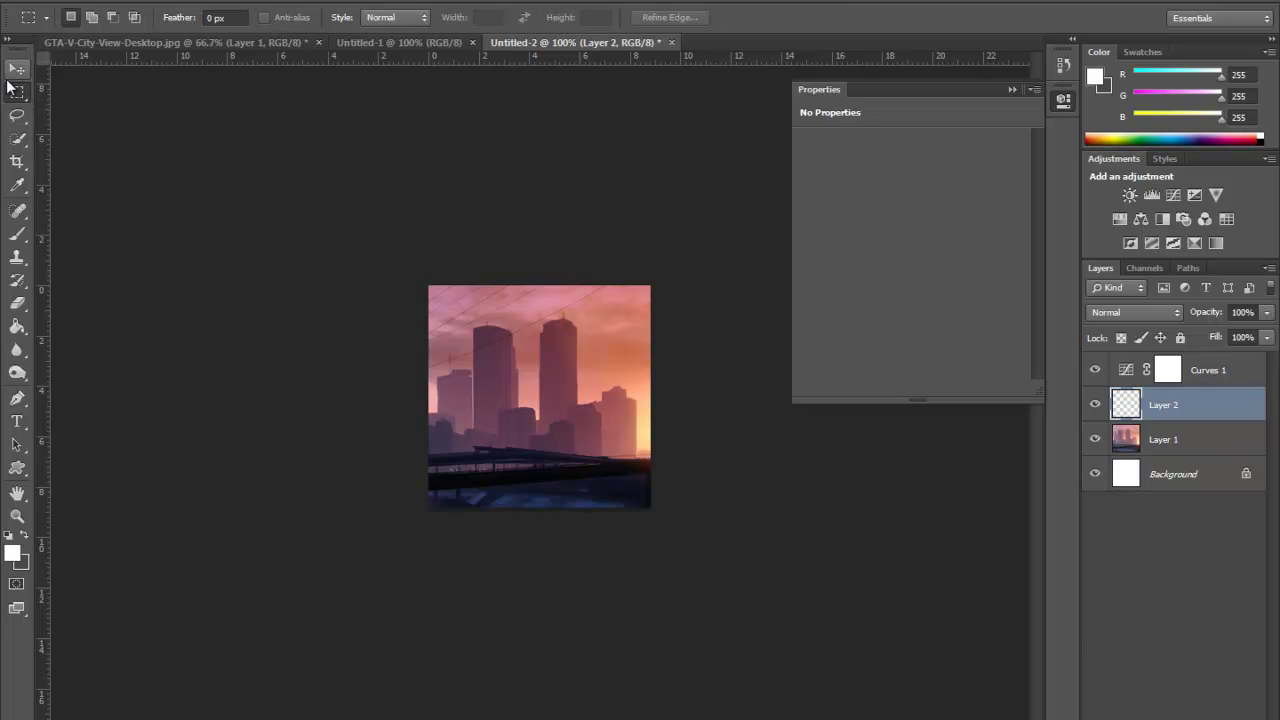
left_click_drag(320, 216, 870, 690)
right_click(594, 368)
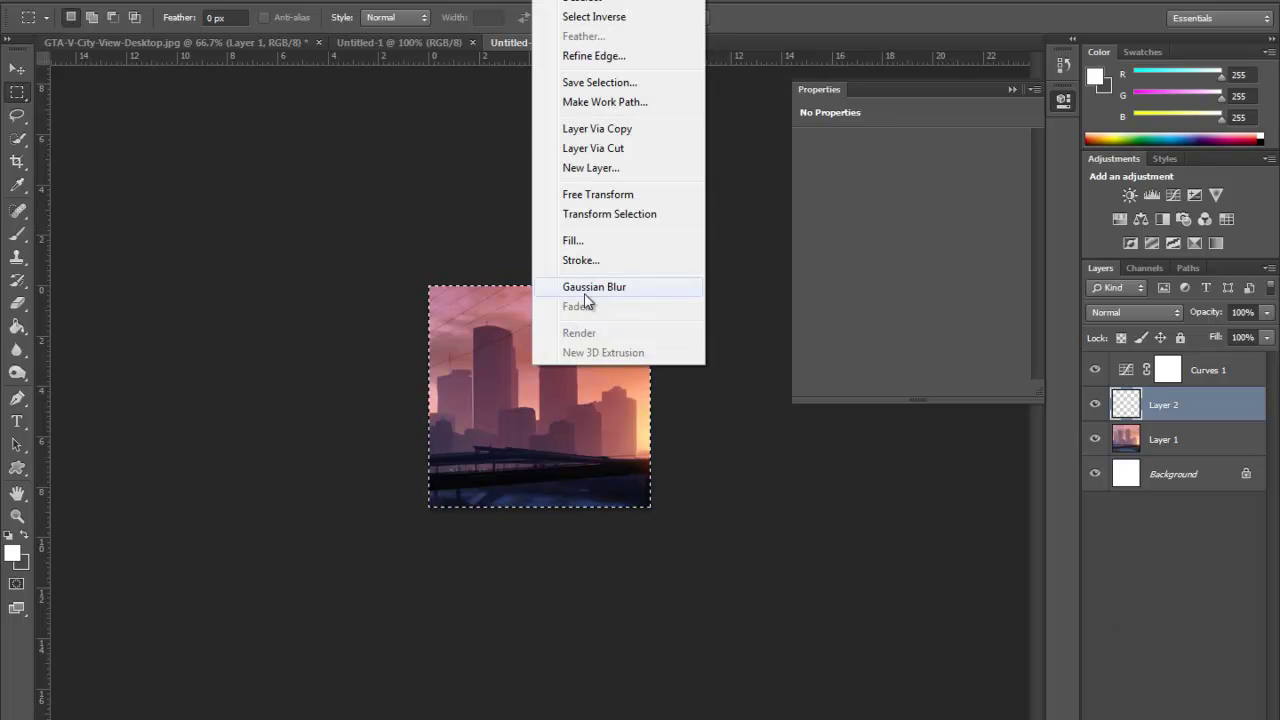
left_click(595, 264)
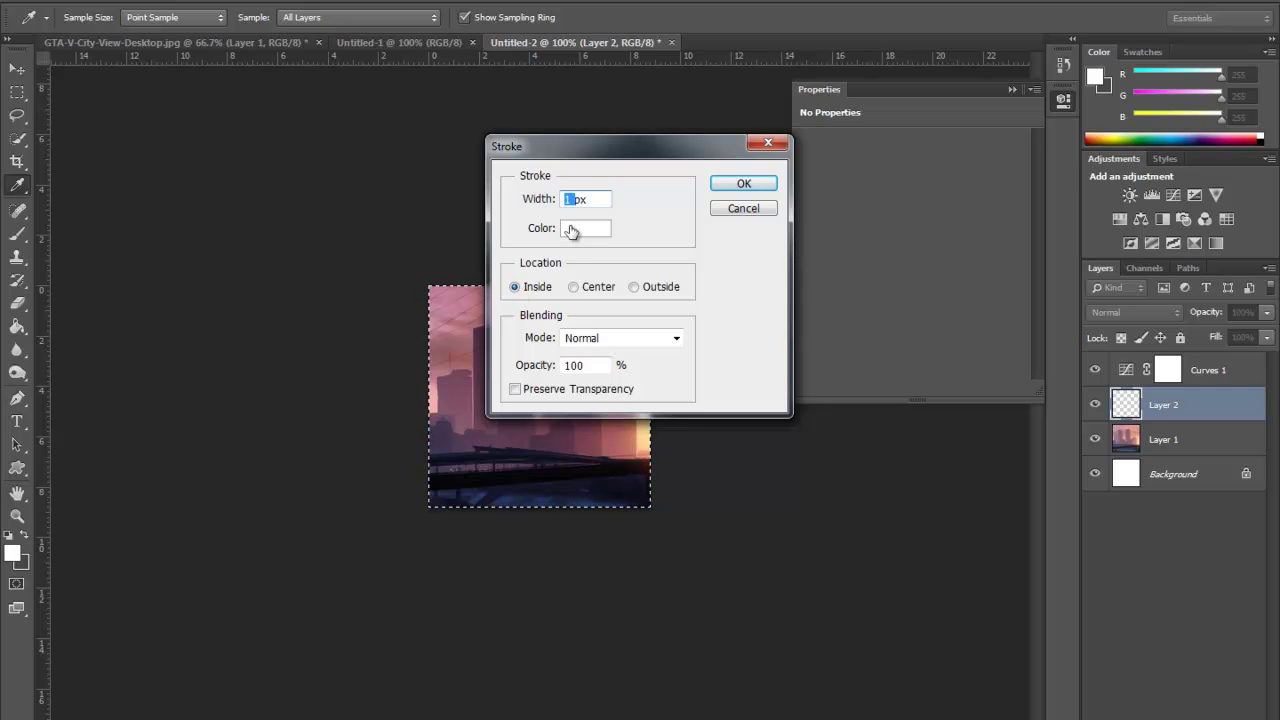
left_click(750, 181)
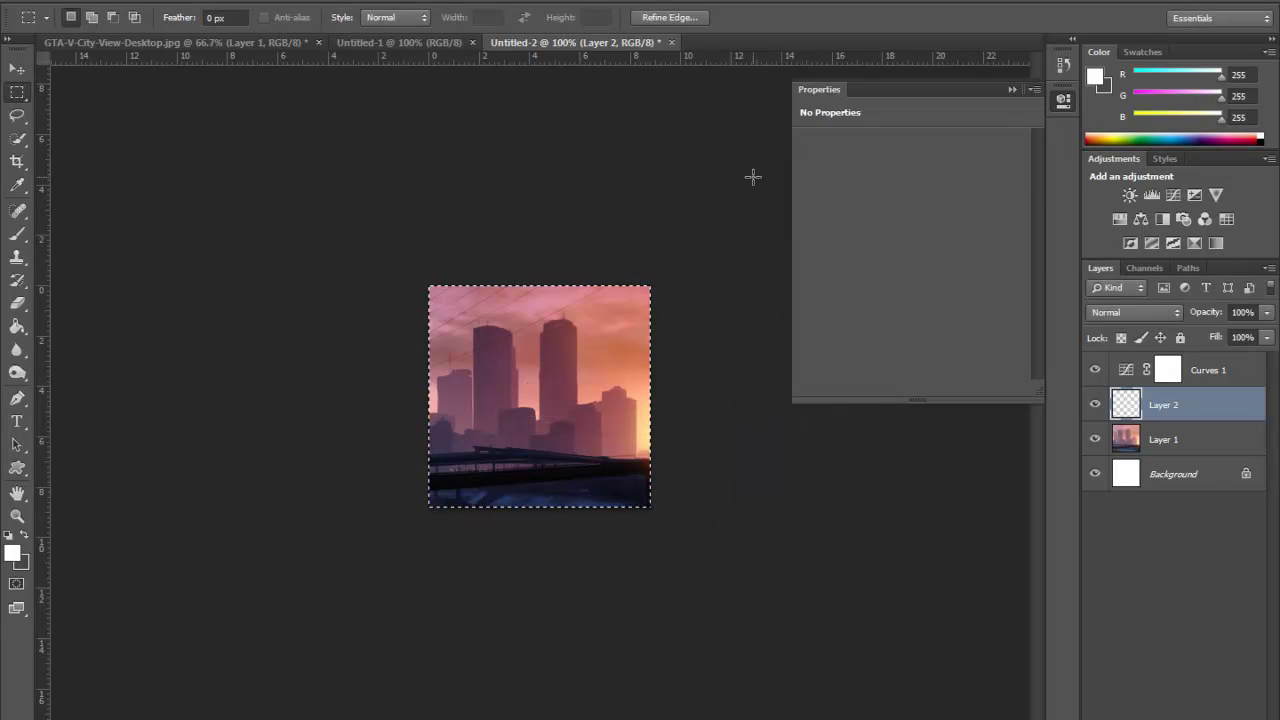
left_click(752, 178)
left_click(1142, 310)
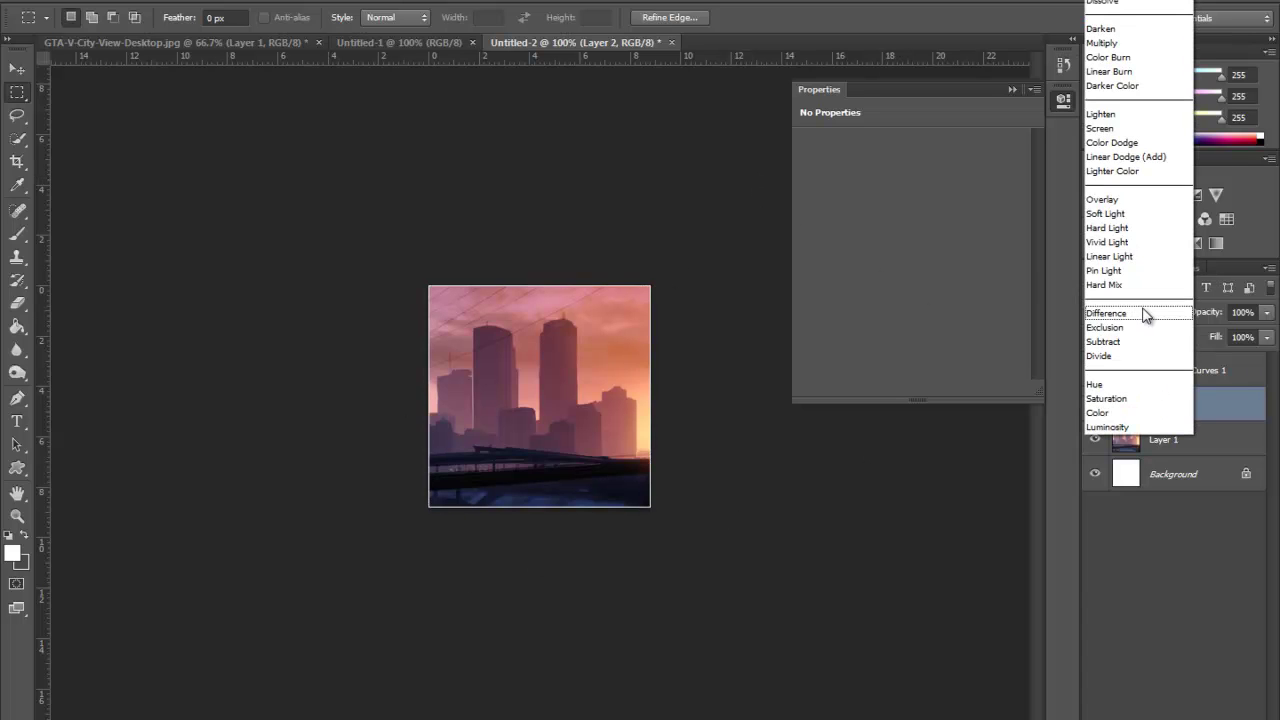
left_click(1143, 200)
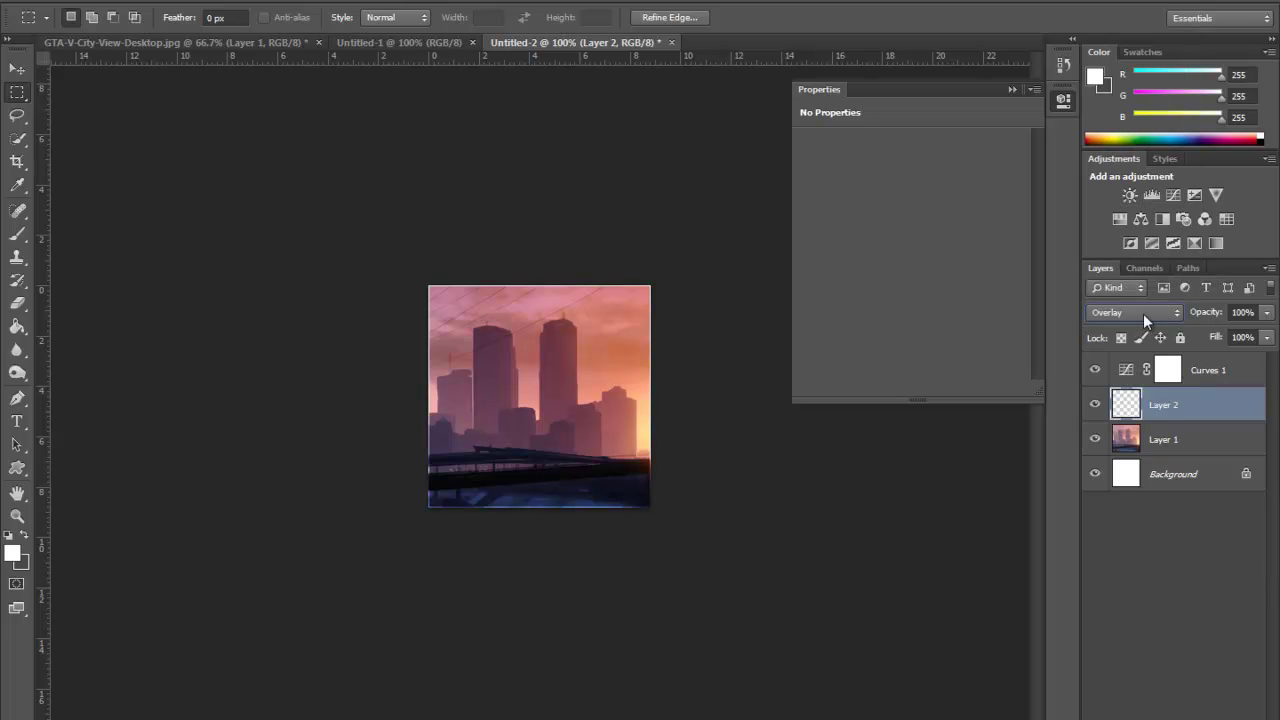
- Start a text layer near the upper left of the image, using Tahoma Regular at 55 pt
left_click(19, 422)
left_click(464, 347)
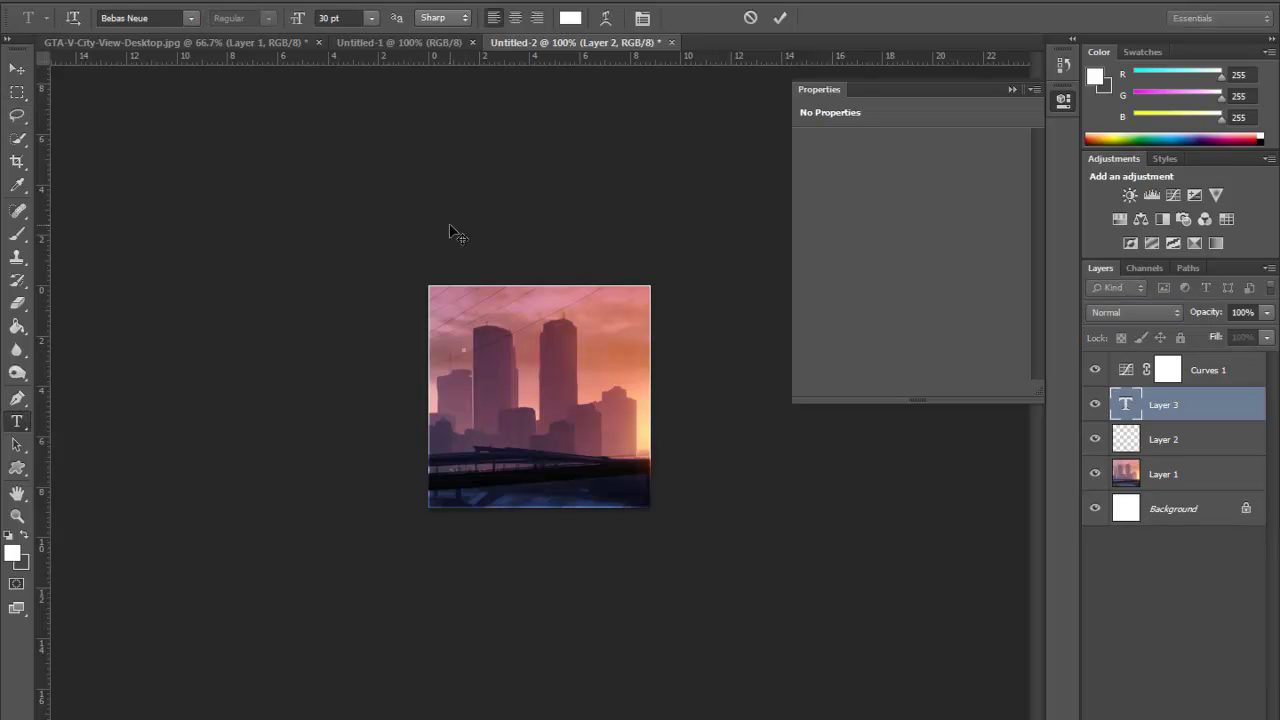
left_click(152, 17)
type("Tahoma")
left_click_drag(329, 14, 313, 20)
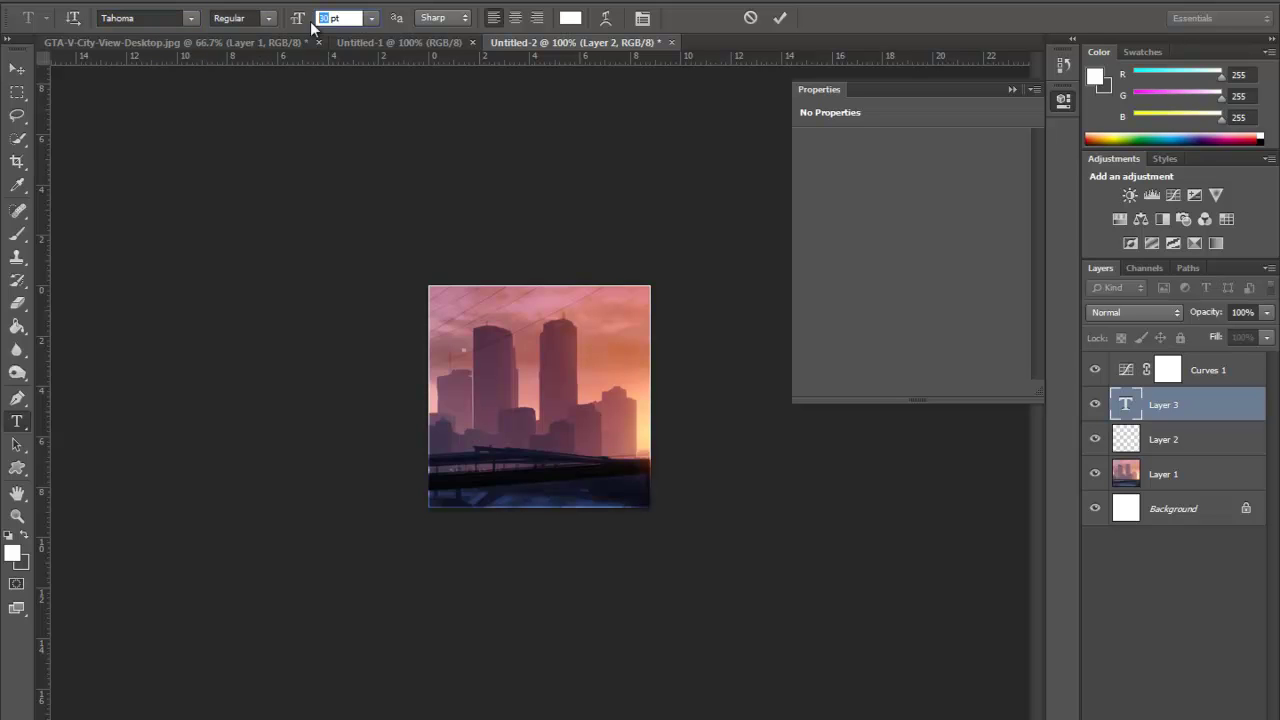
type("55")
key("Return")
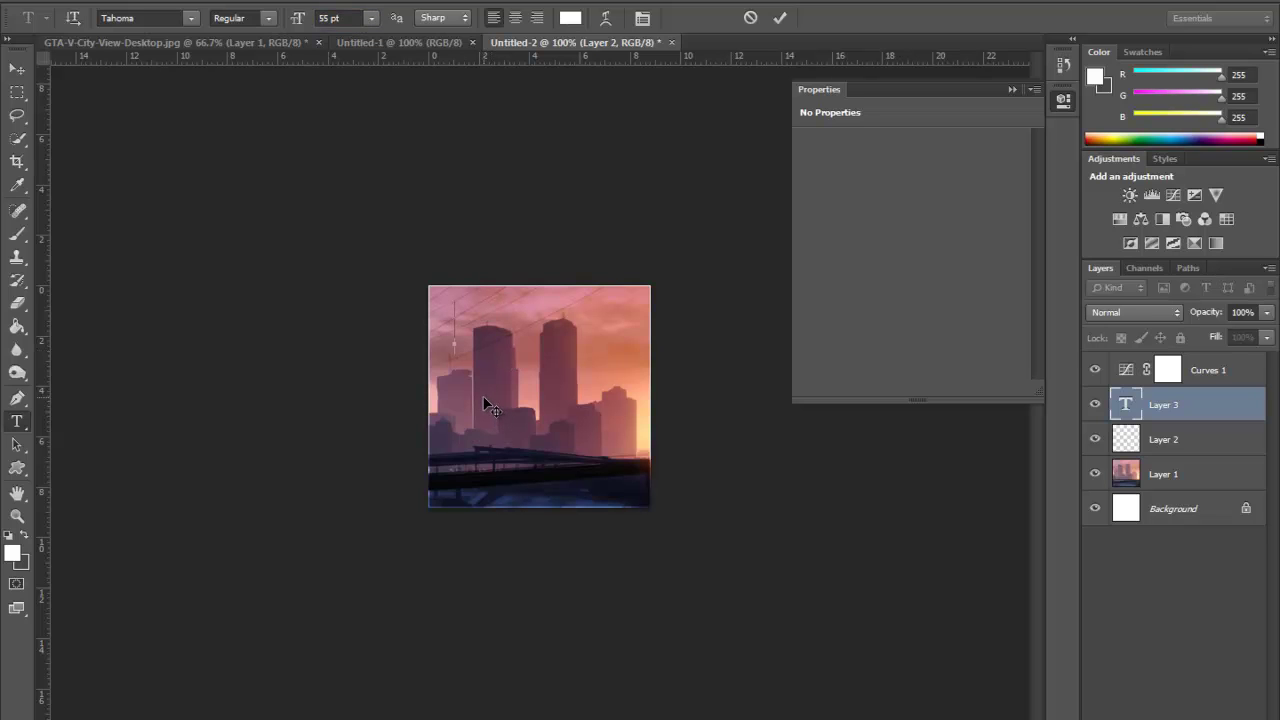
- Enter the title "Pamoka" and position it in the upper left corner of the image
type("Pam")
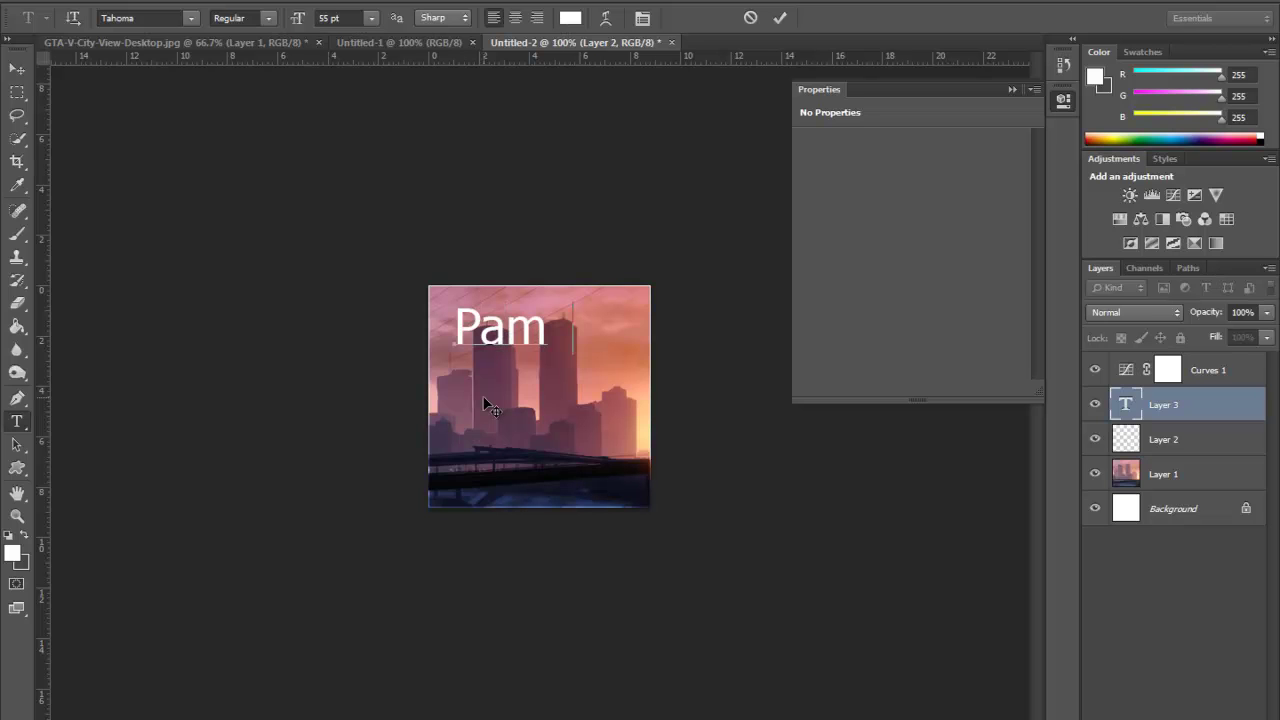
type("oka")
left_click_drag(483, 386, 469, 383)
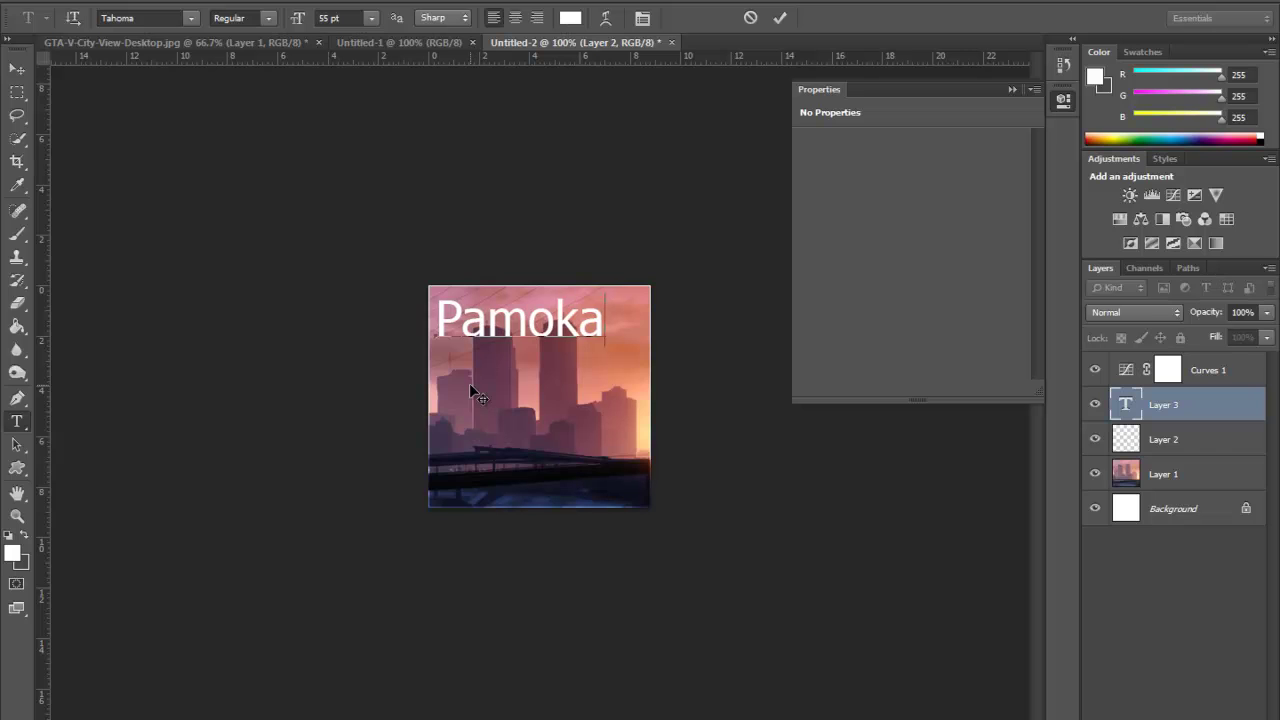
left_click(779, 18)
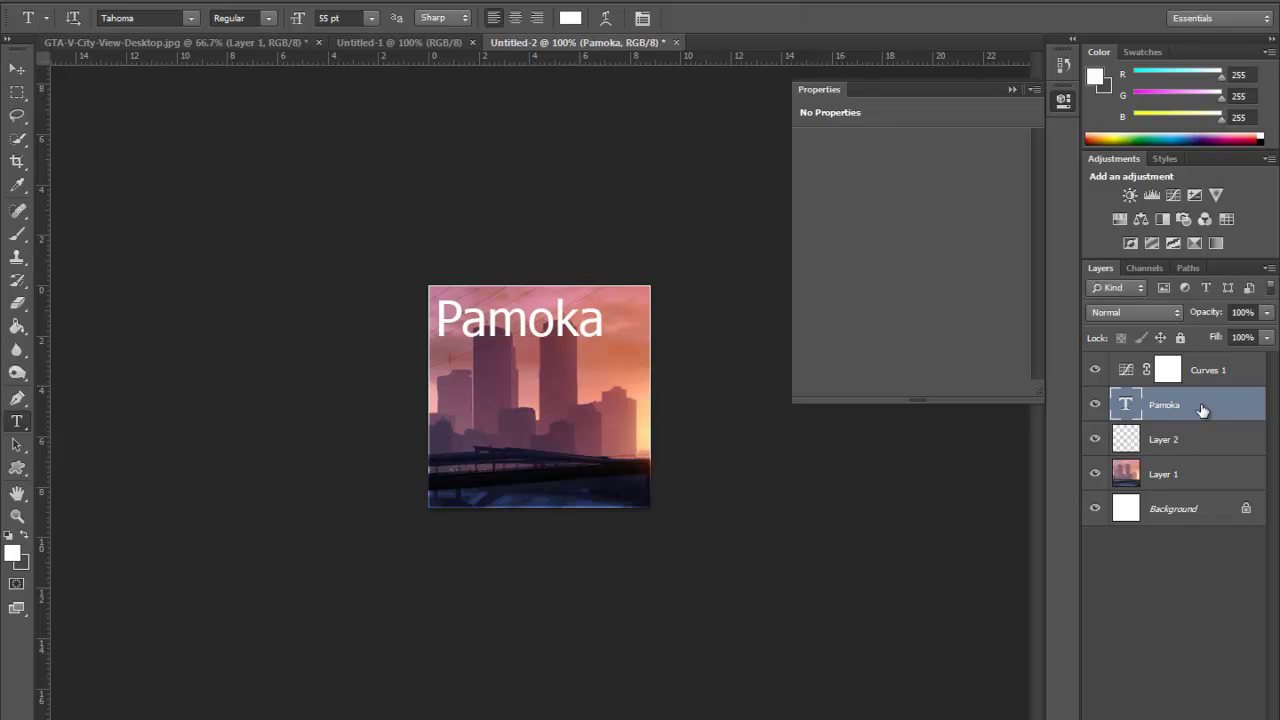
- Give the Pamoka text a Drop Shadow with 50% opacity, 2 px distance and 0 px size
double_click(1145, 410)
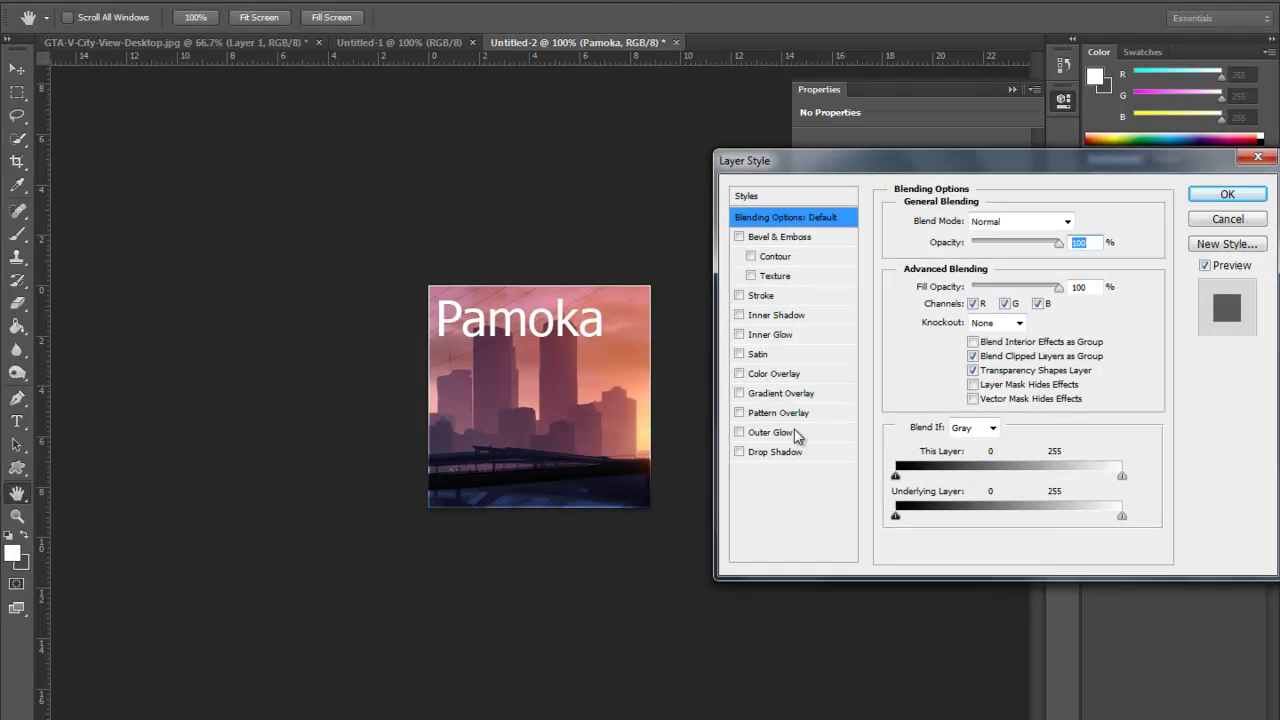
left_click(806, 456)
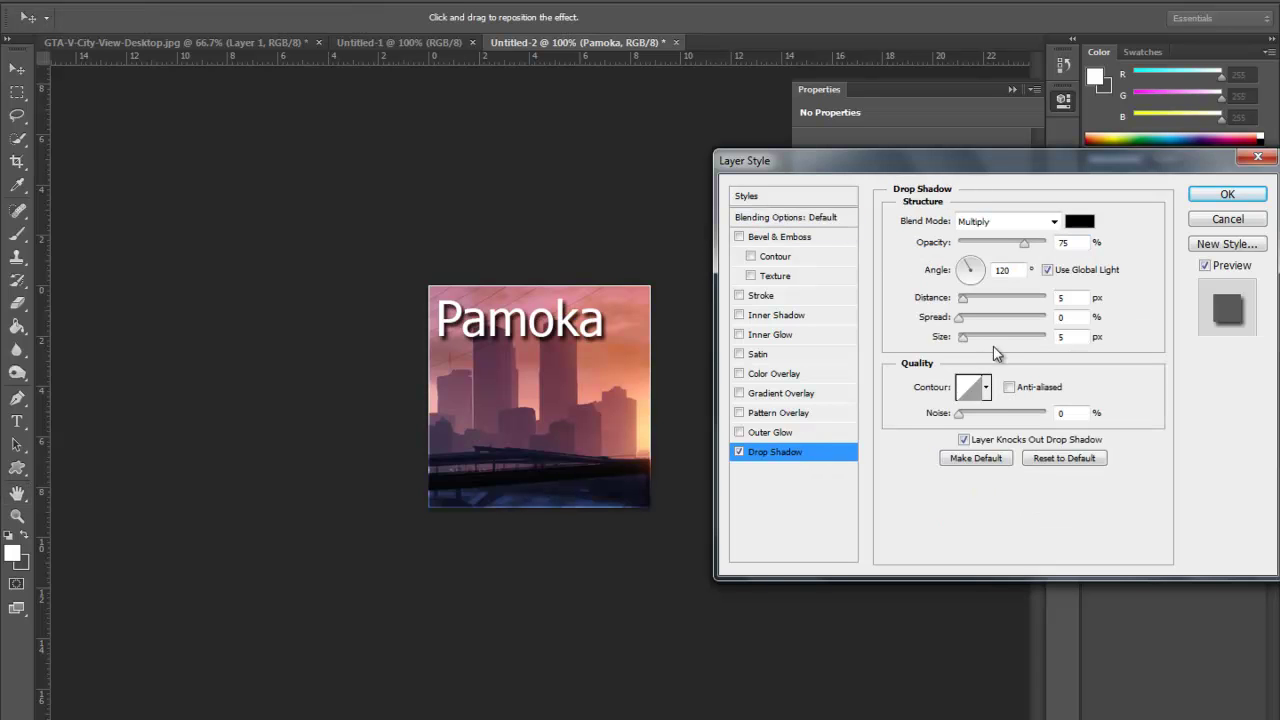
left_click_drag(962, 337, 934, 350)
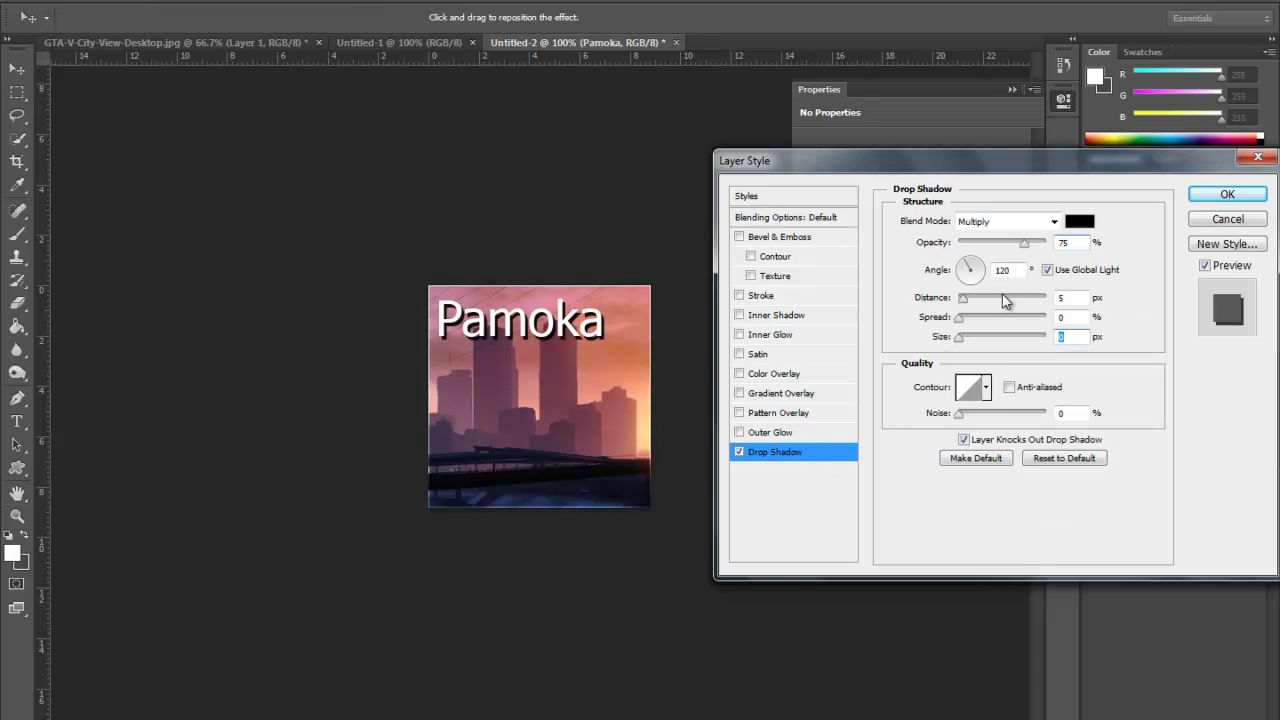
left_click(1066, 243)
type("50")
type("2")
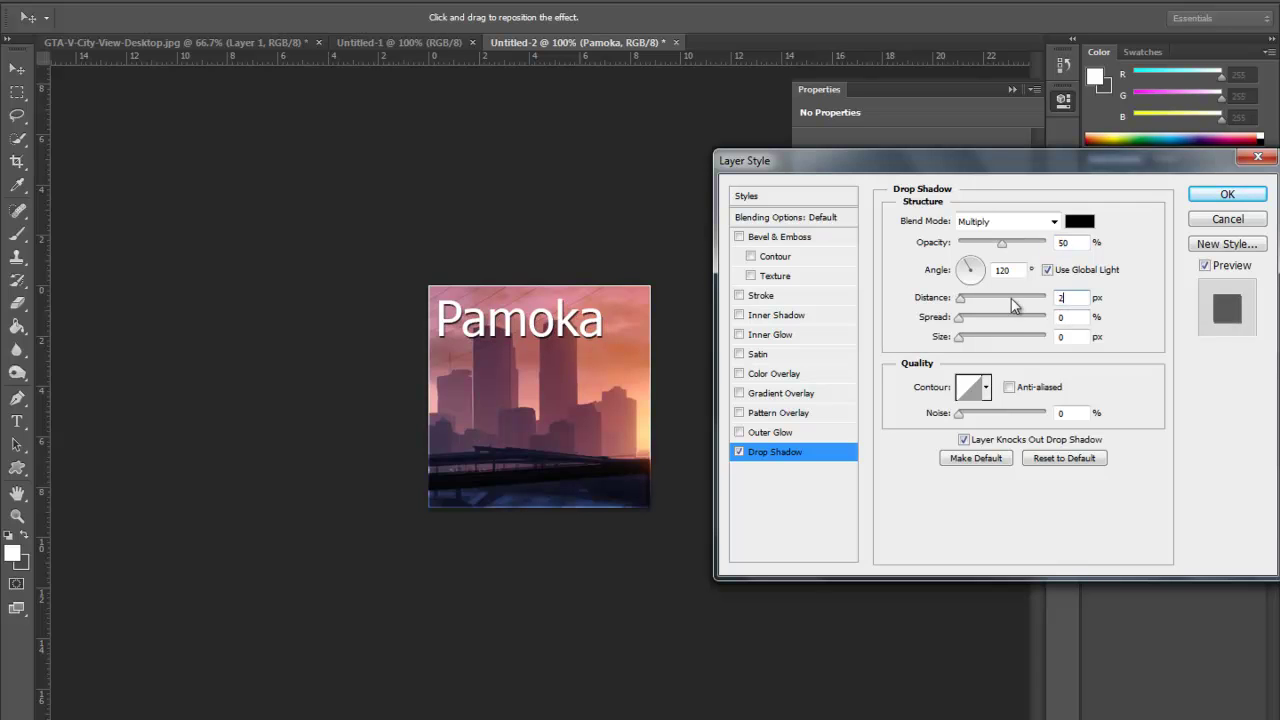
- Add a linear Gradient Overlay at 150% scale to the title, running from neutral mid-grey to white, and apply the layer style
left_click(826, 393)
left_click_drag(1020, 343, 1105, 341)
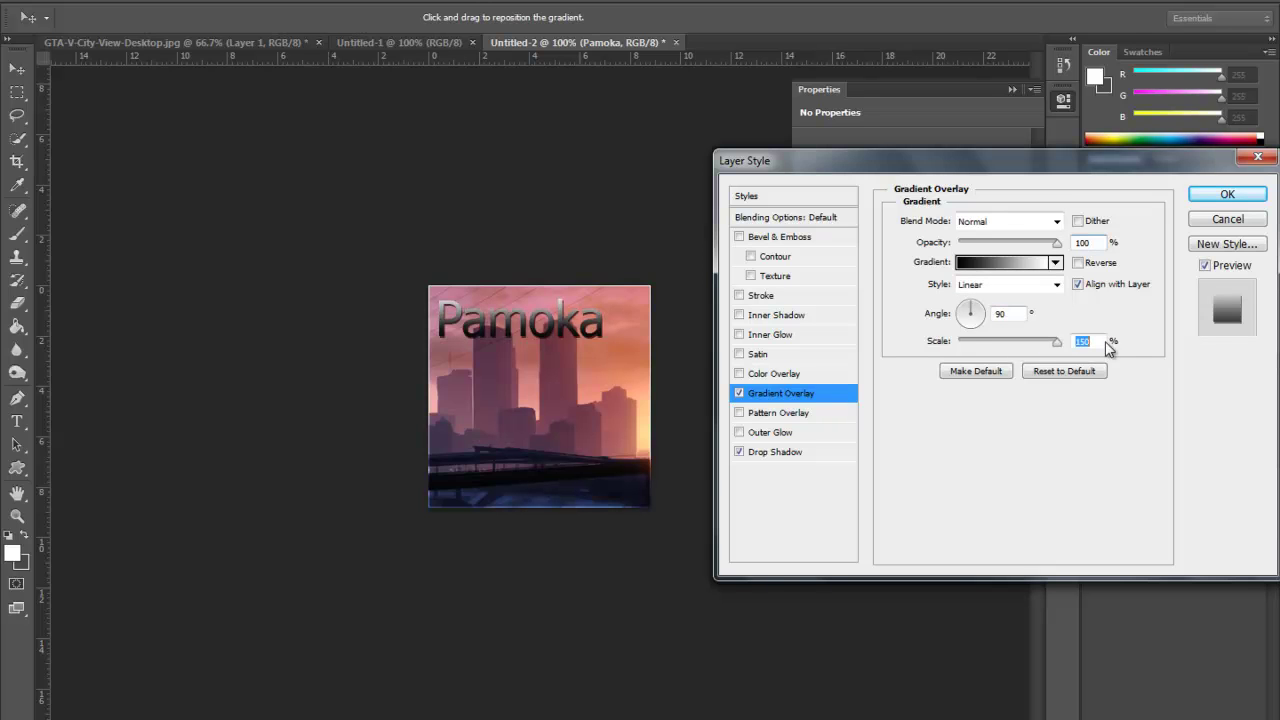
left_click(1054, 263)
left_click(993, 263)
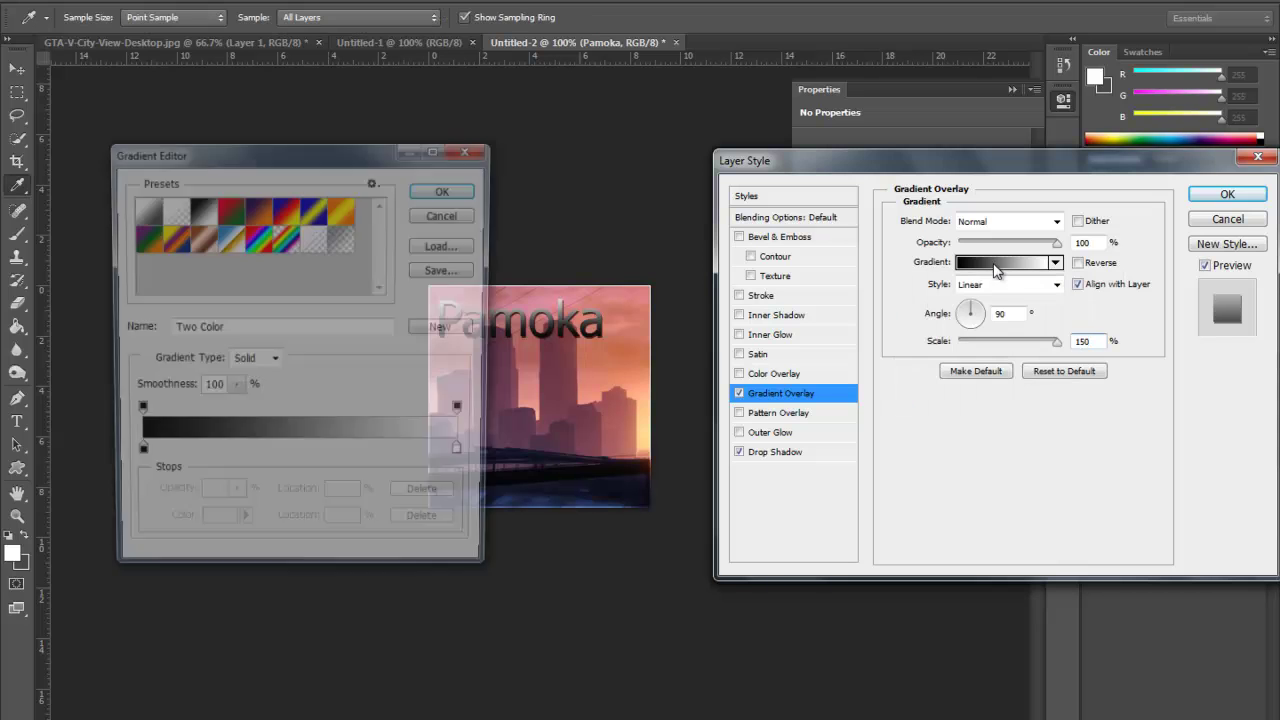
left_click(135, 456)
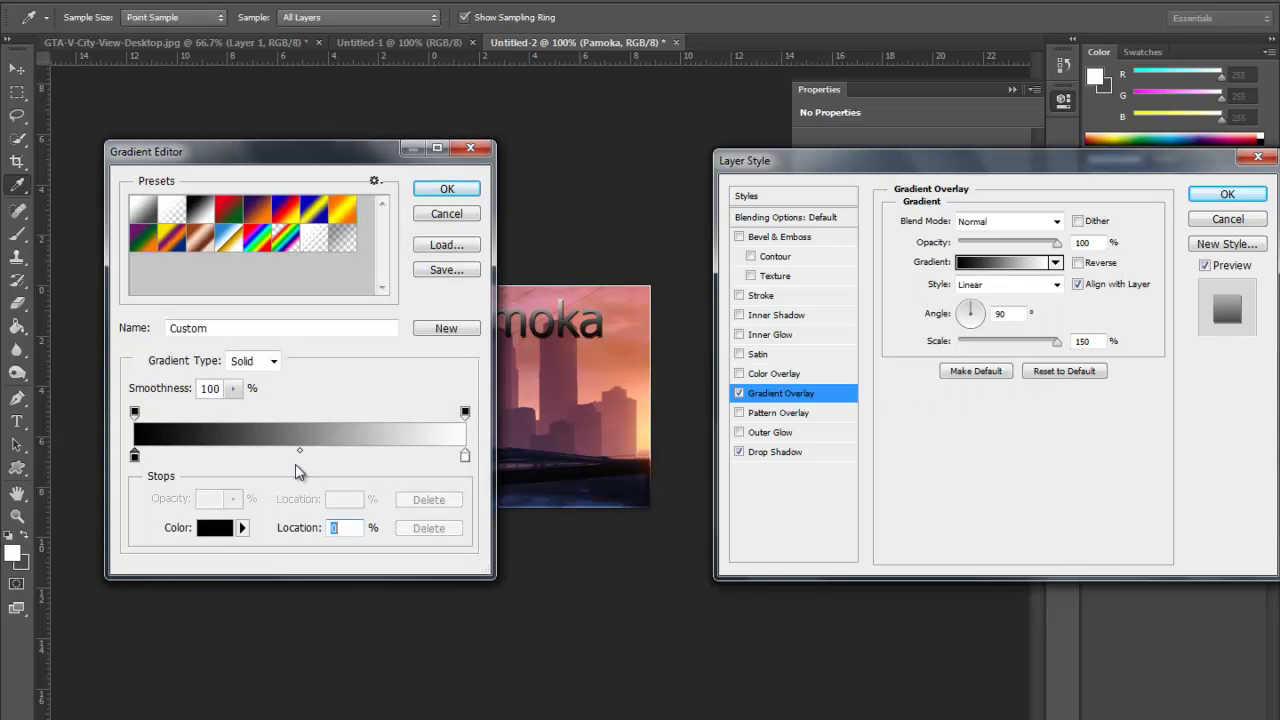
left_click(214, 528)
left_click_drag(707, 445, 684, 403)
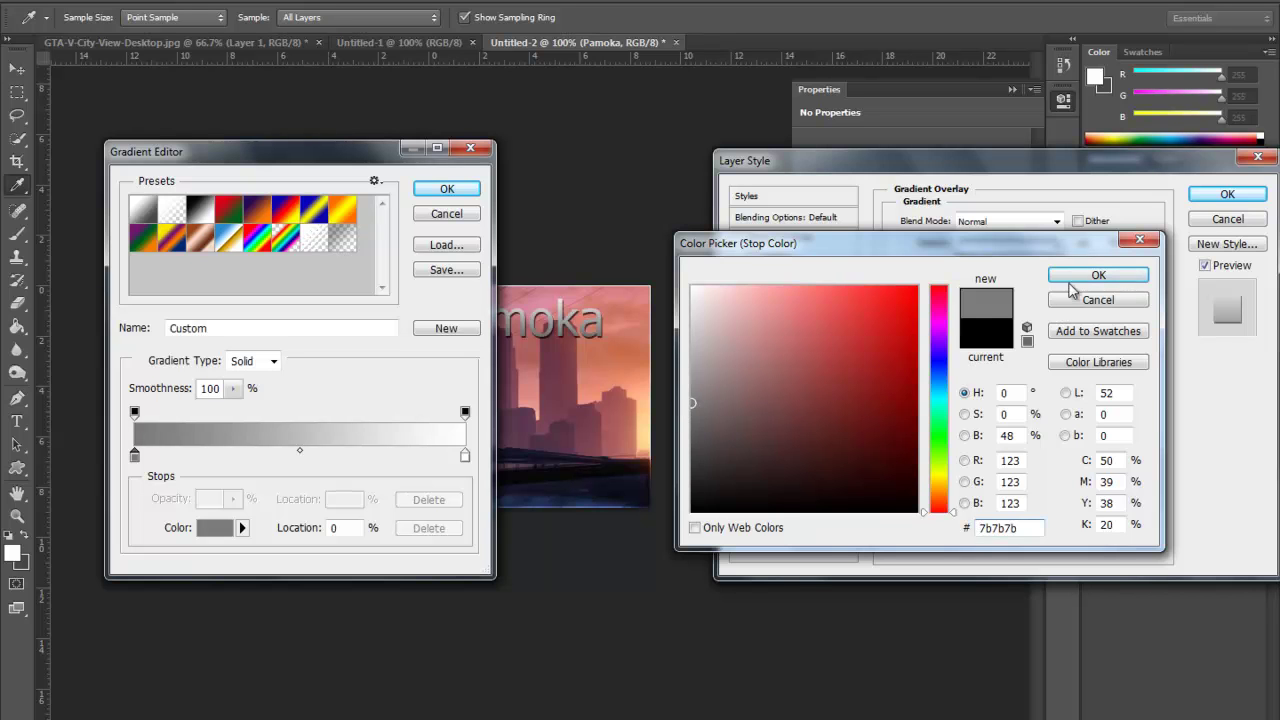
left_click(691, 365)
left_click(690, 365)
left_click(690, 384)
left_click(1055, 277)
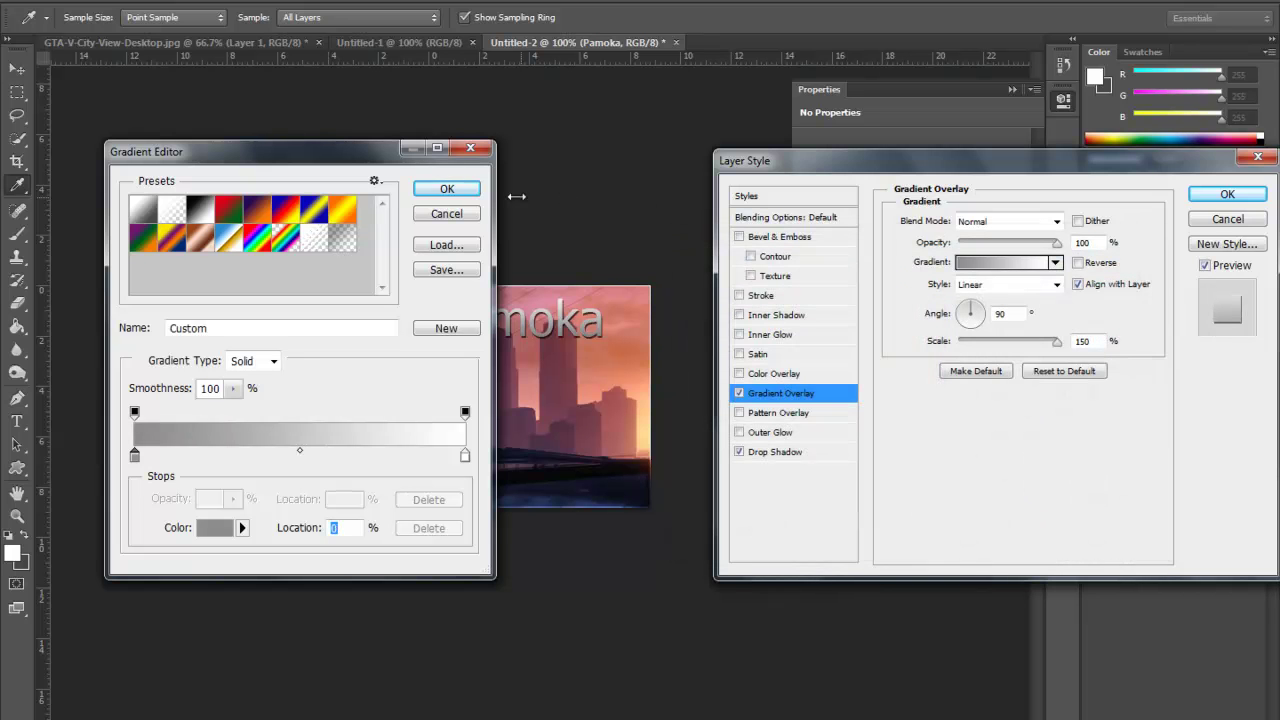
left_click(447, 188)
left_click(1229, 219)
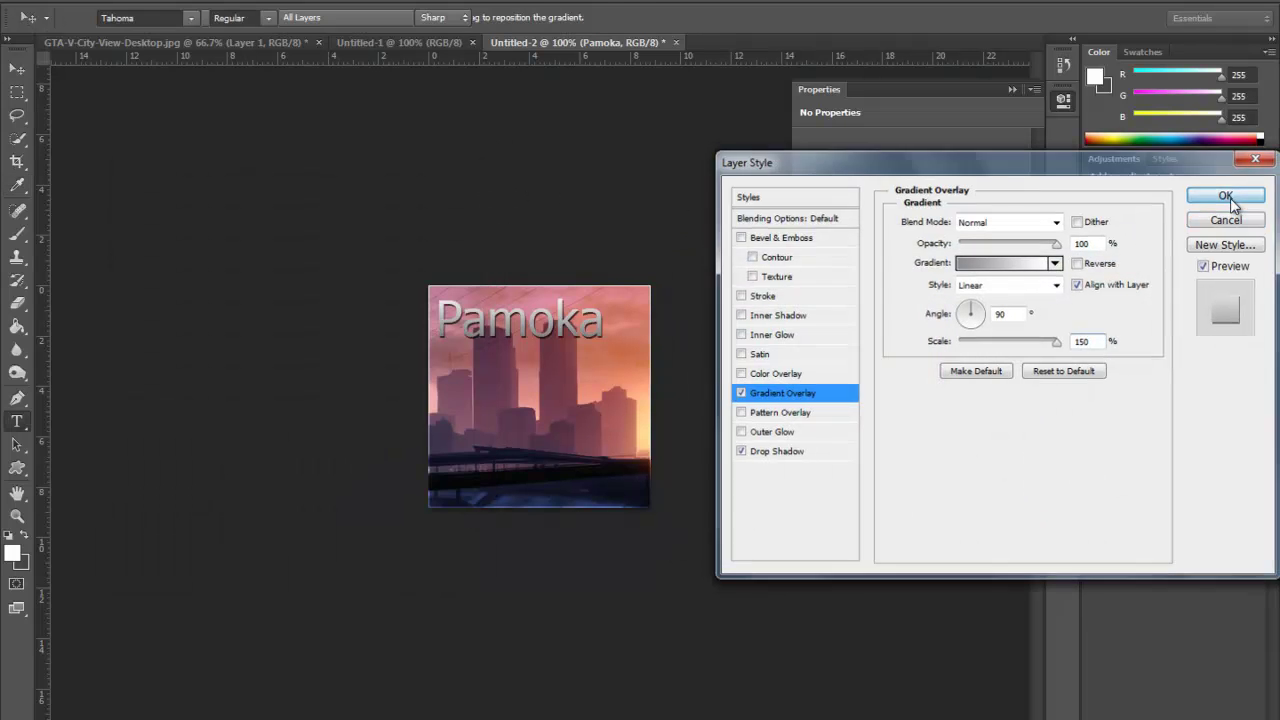
- Create a thin white-filled bar below the title on a new layer above Curves 1, spanning from the image's left edge to about 60% width
left_click(18, 94)
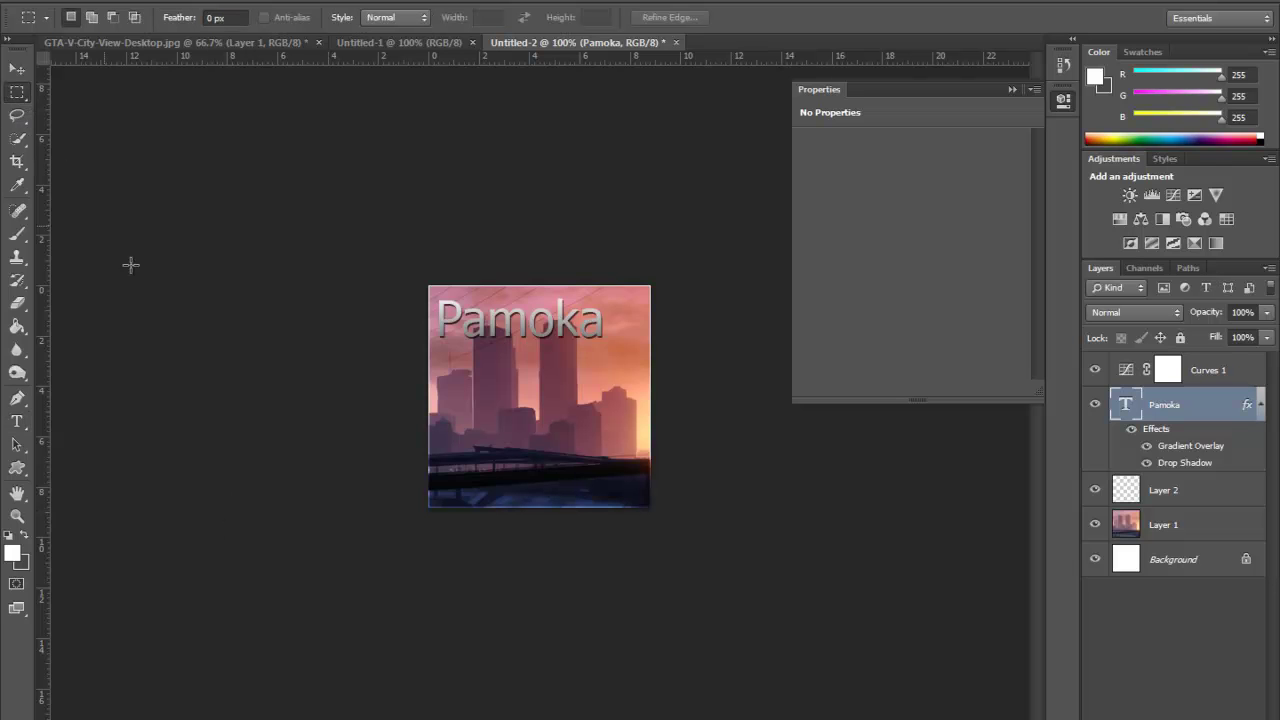
left_click_drag(418, 359, 564, 374)
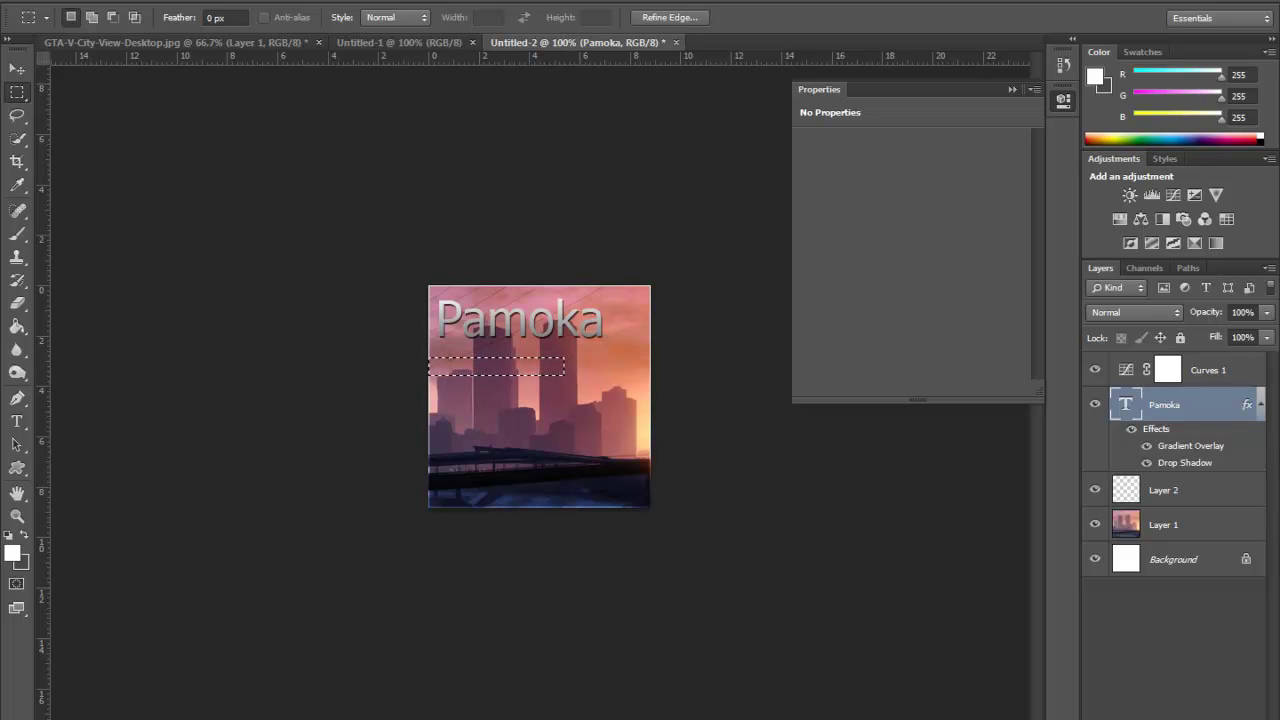
key("ctrl+shift+alt+n")
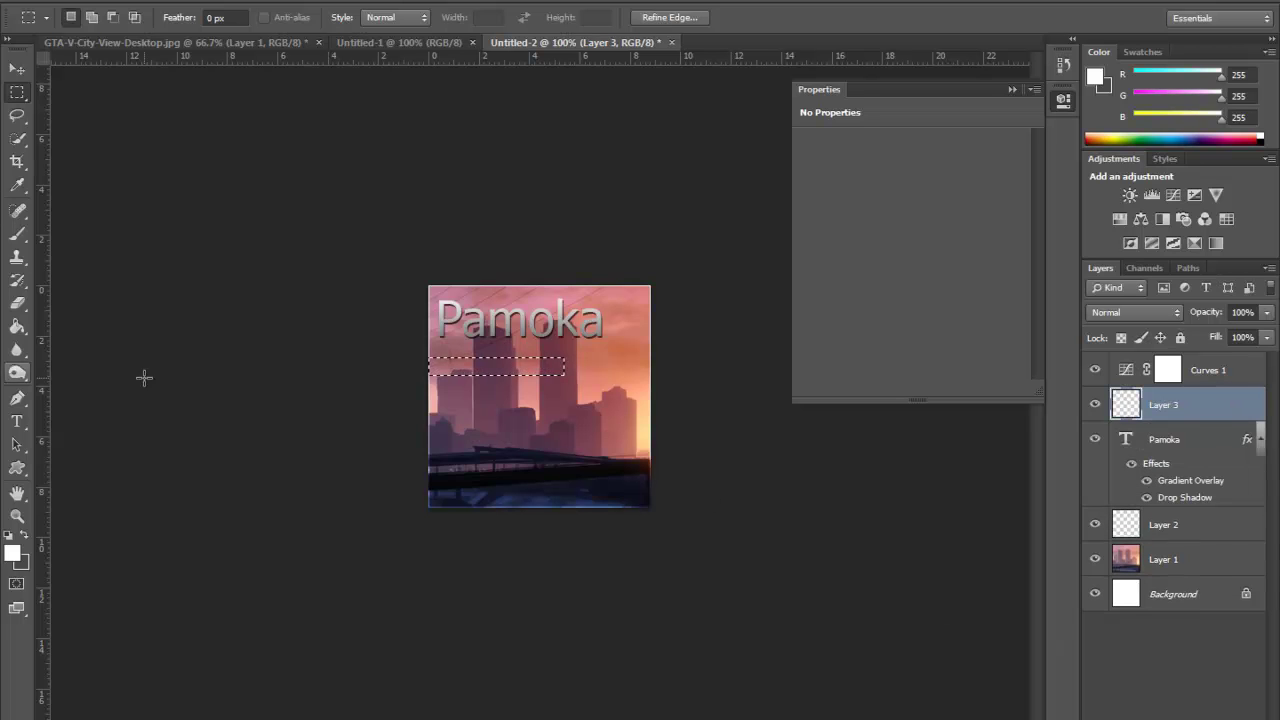
left_click_drag(1228, 406, 1228, 368)
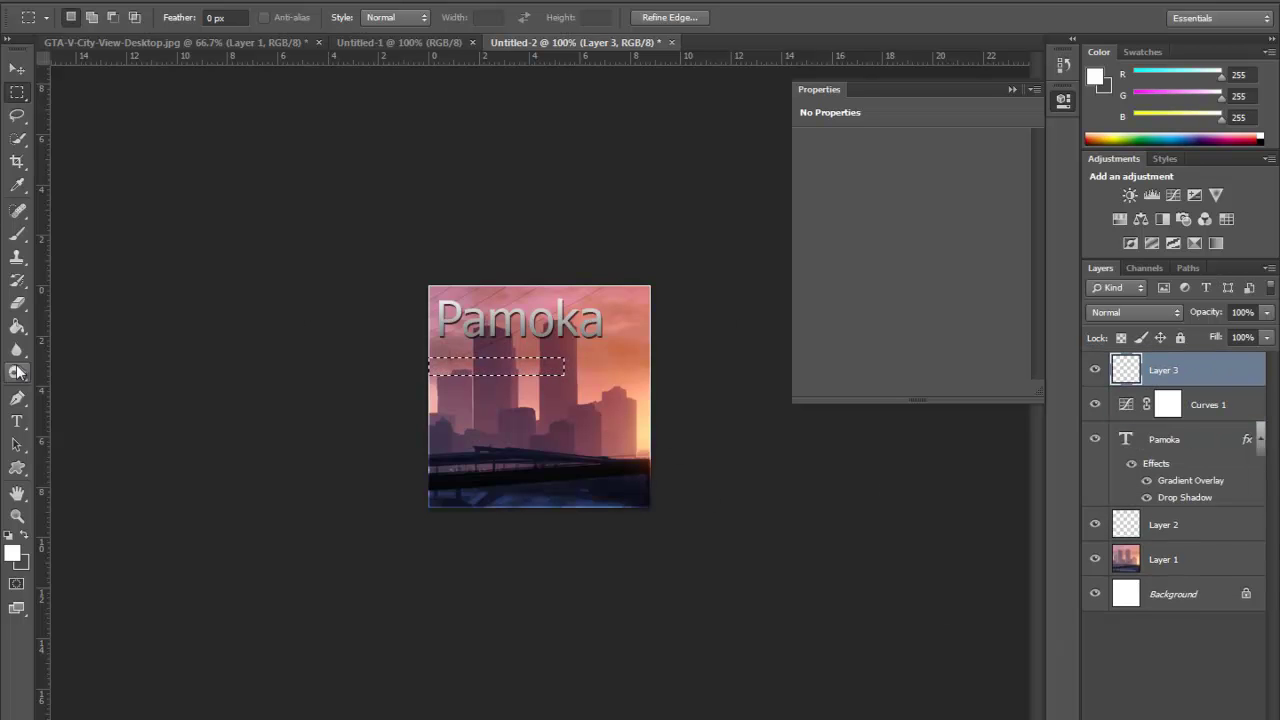
left_click(20, 326)
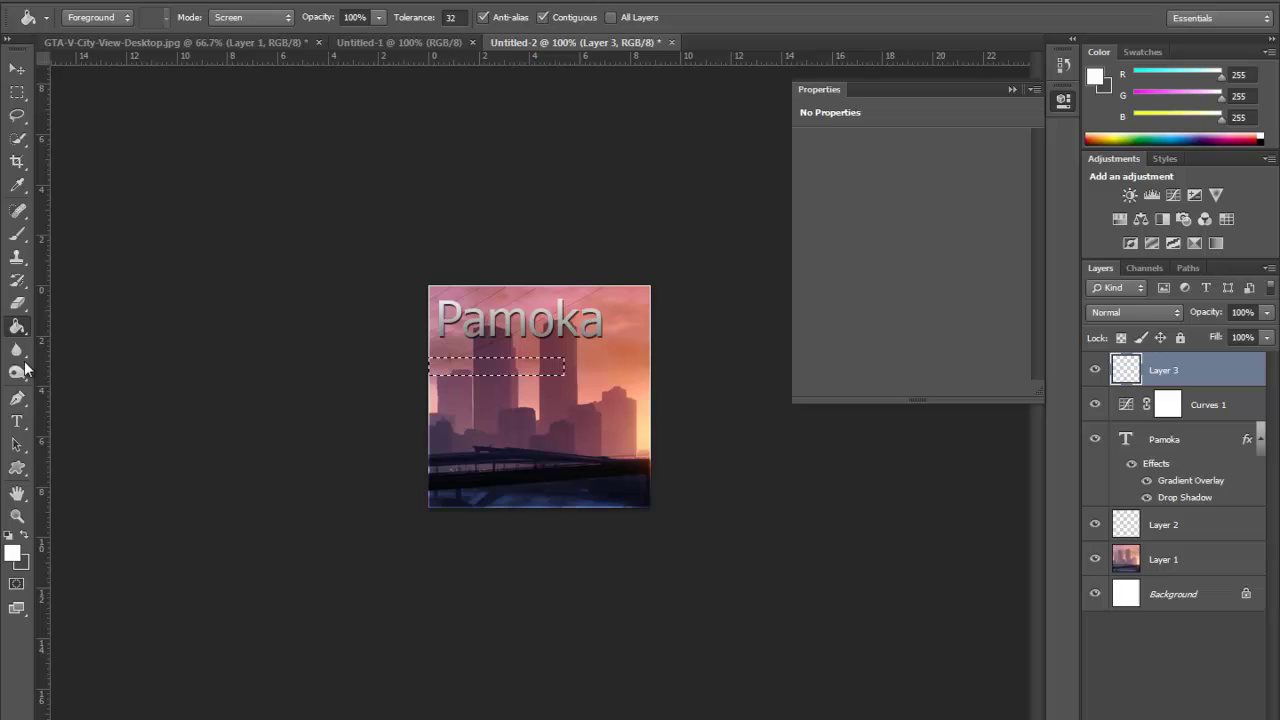
left_click(483, 368)
key("ctrl+d")
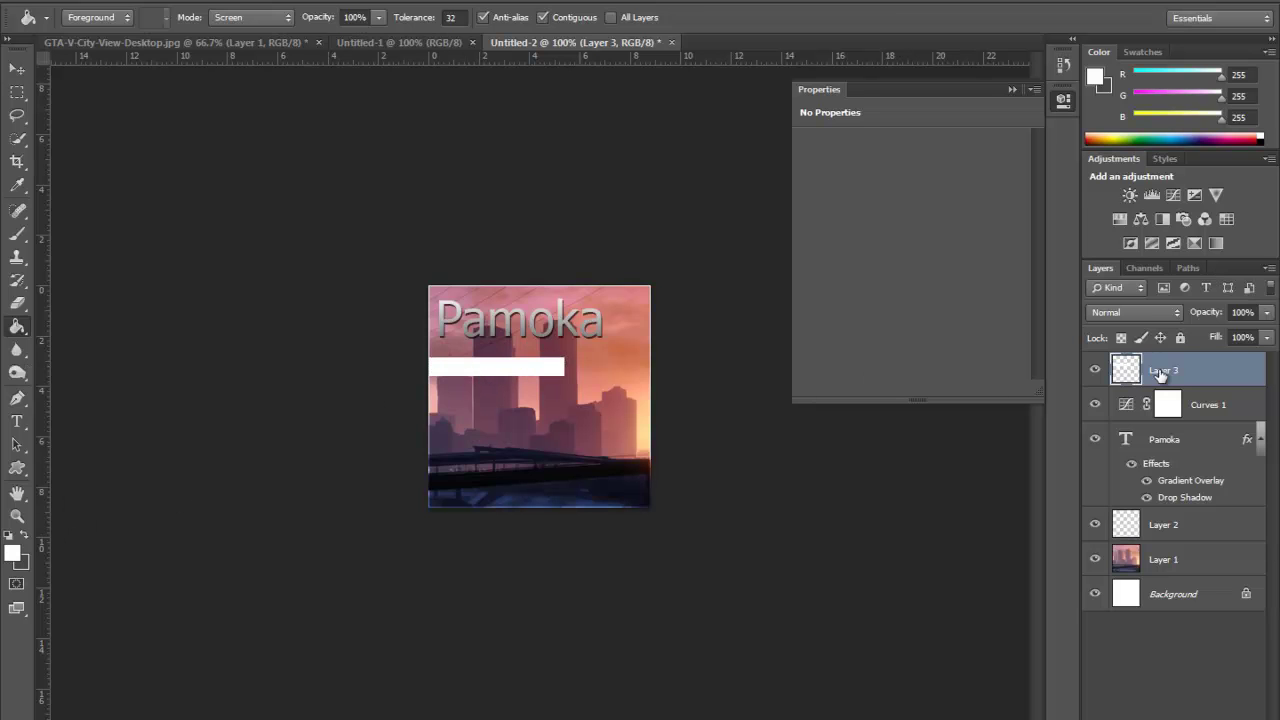
- Set the white bar's layer to Overlay blending at 75% opacity
left_click(1128, 309)
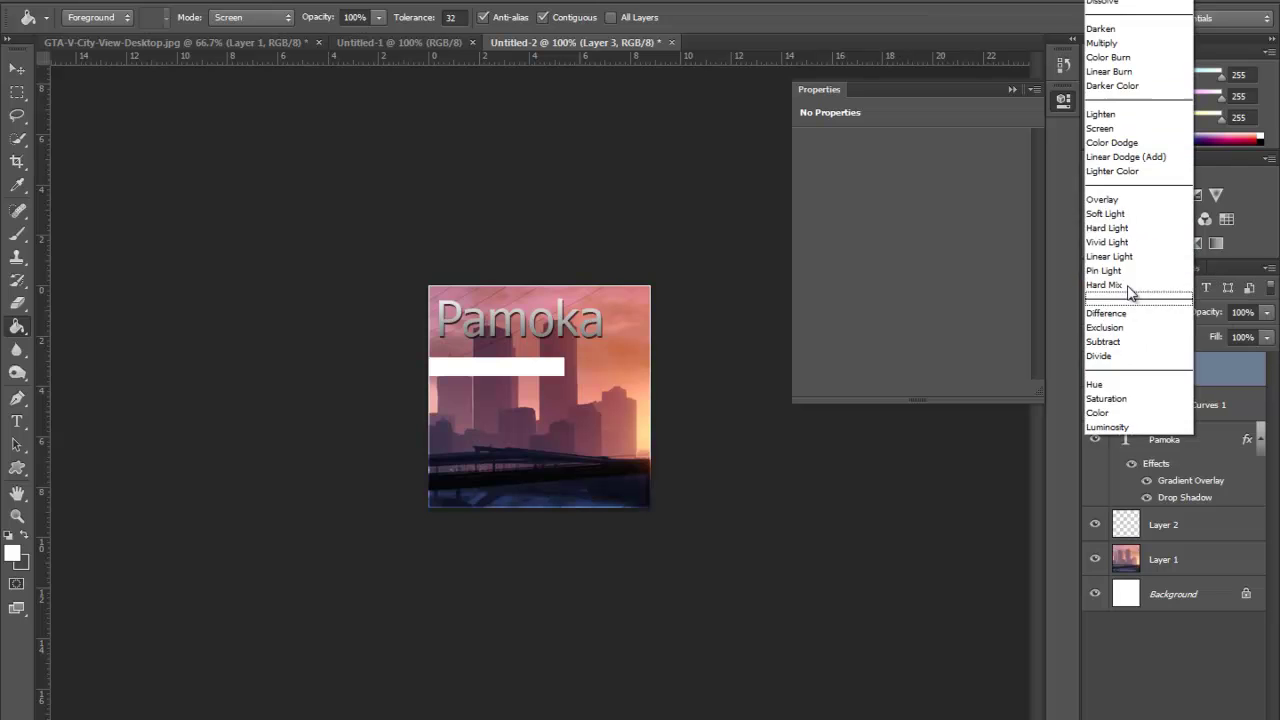
left_click(1127, 206)
double_click(1235, 312)
type("75")
key("Return")
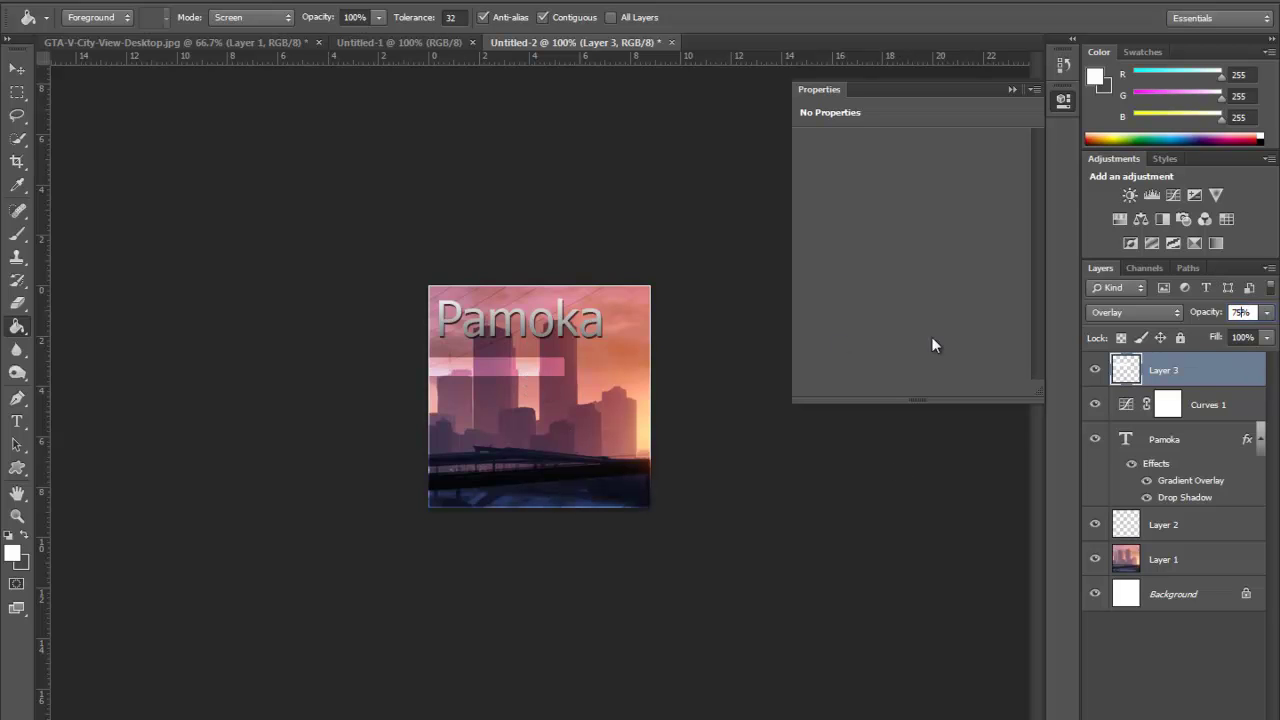
- Try Normal blending and 30% opacity on the bar's layer before restoring Overlay at 75%
left_click(1144, 309)
left_click(1110, 10)
left_click(1241, 311)
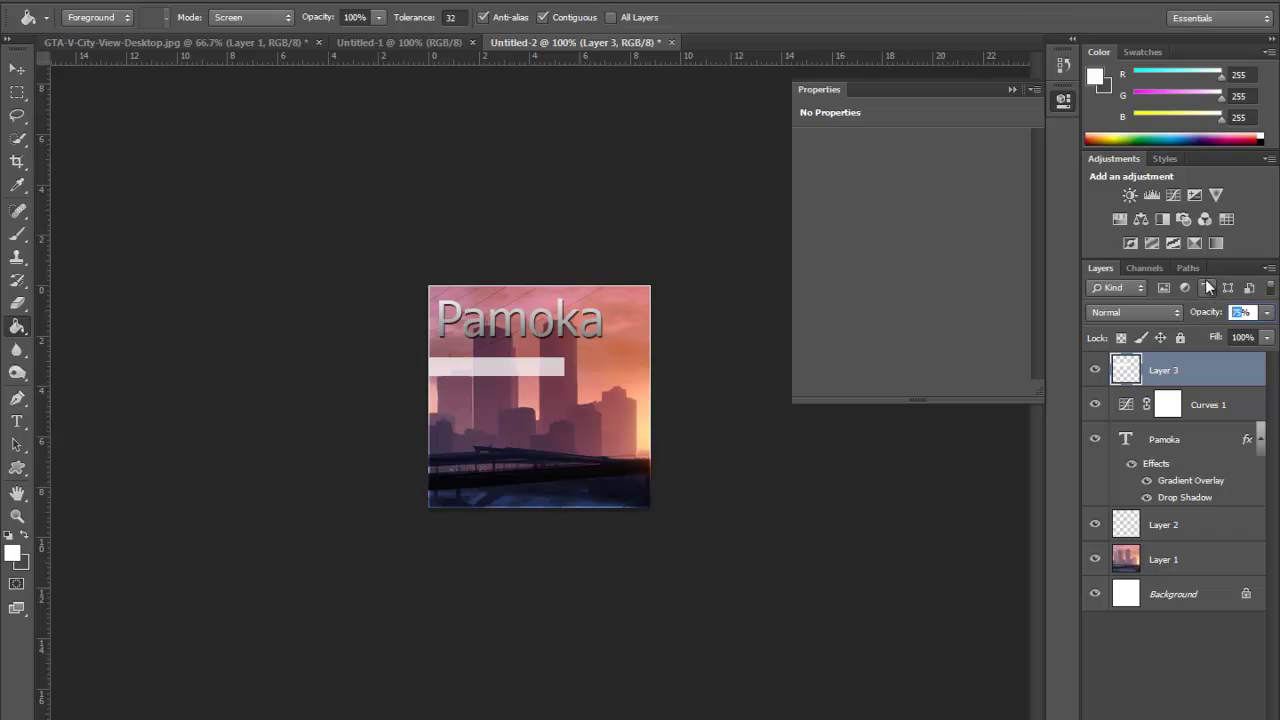
type("30")
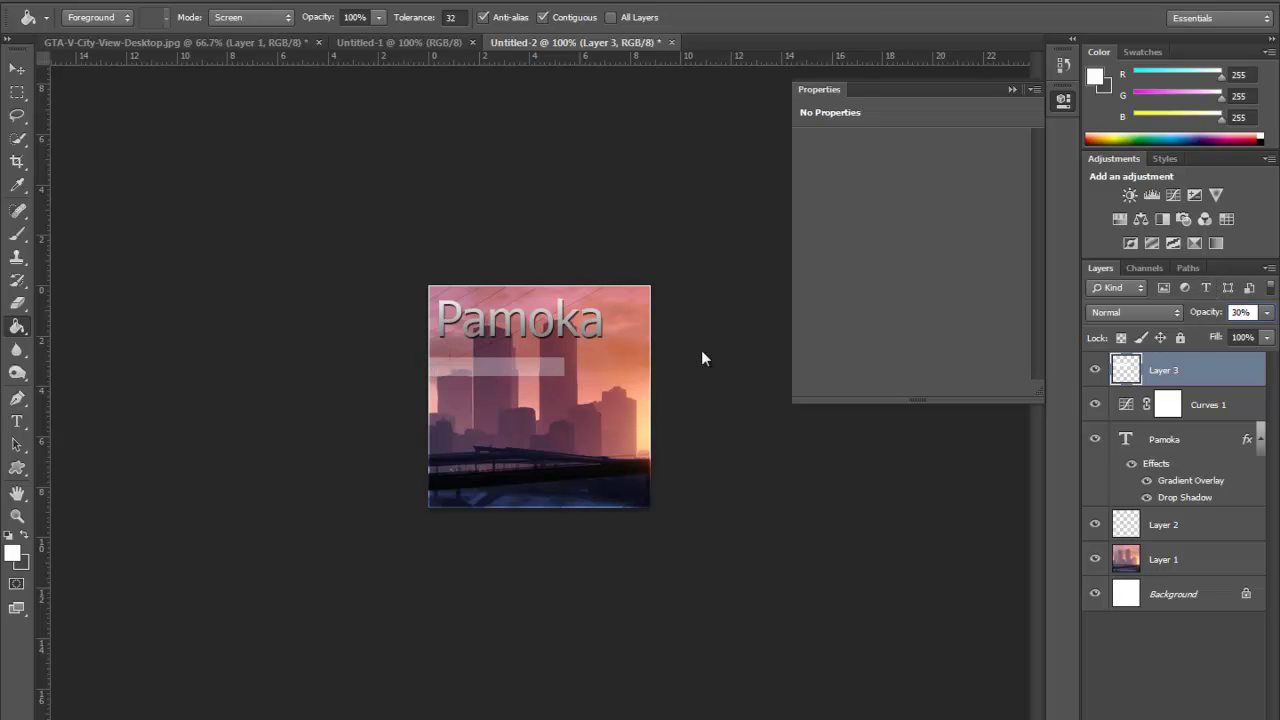
left_click(1172, 318)
left_click(1128, 200)
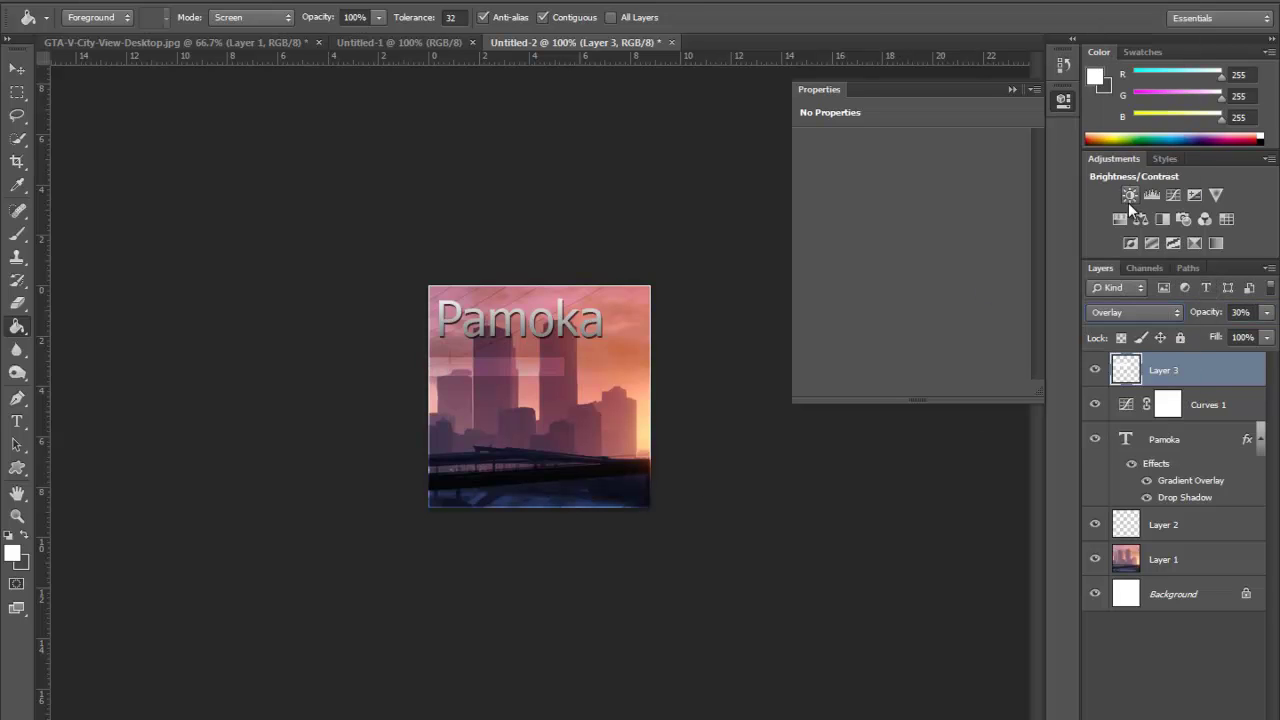
left_click(1241, 312)
type("4")
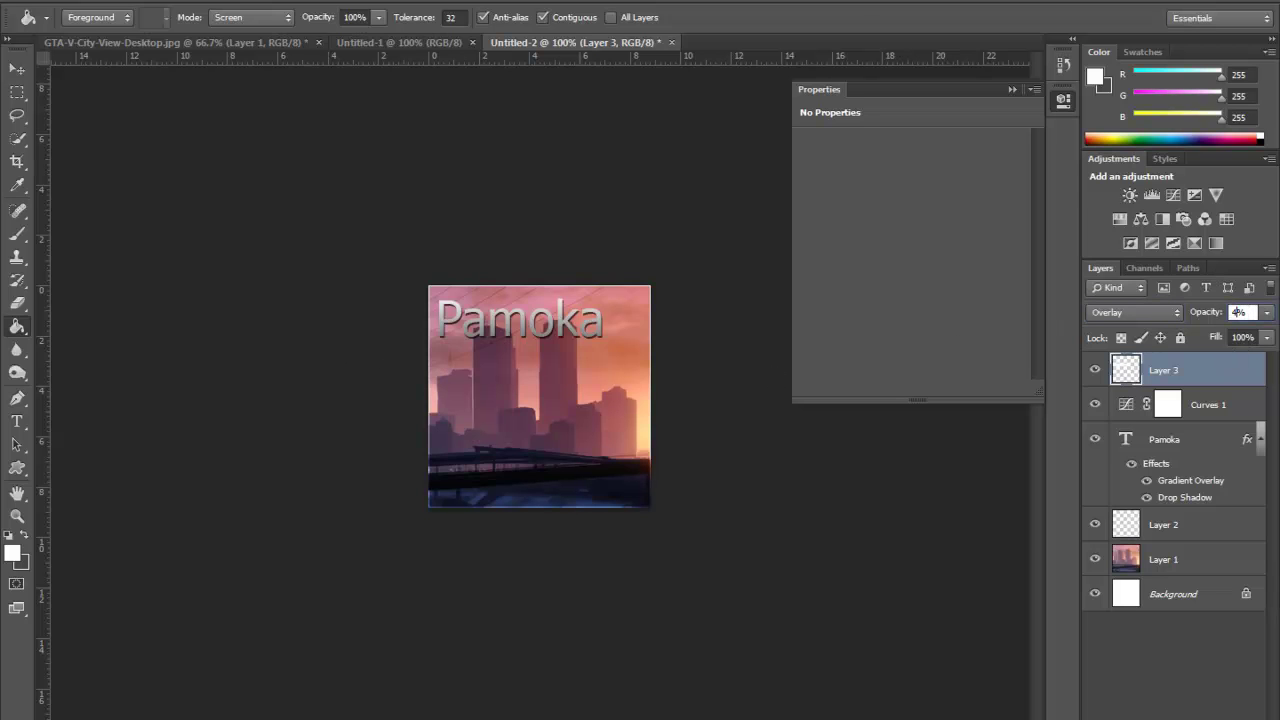
type("75")
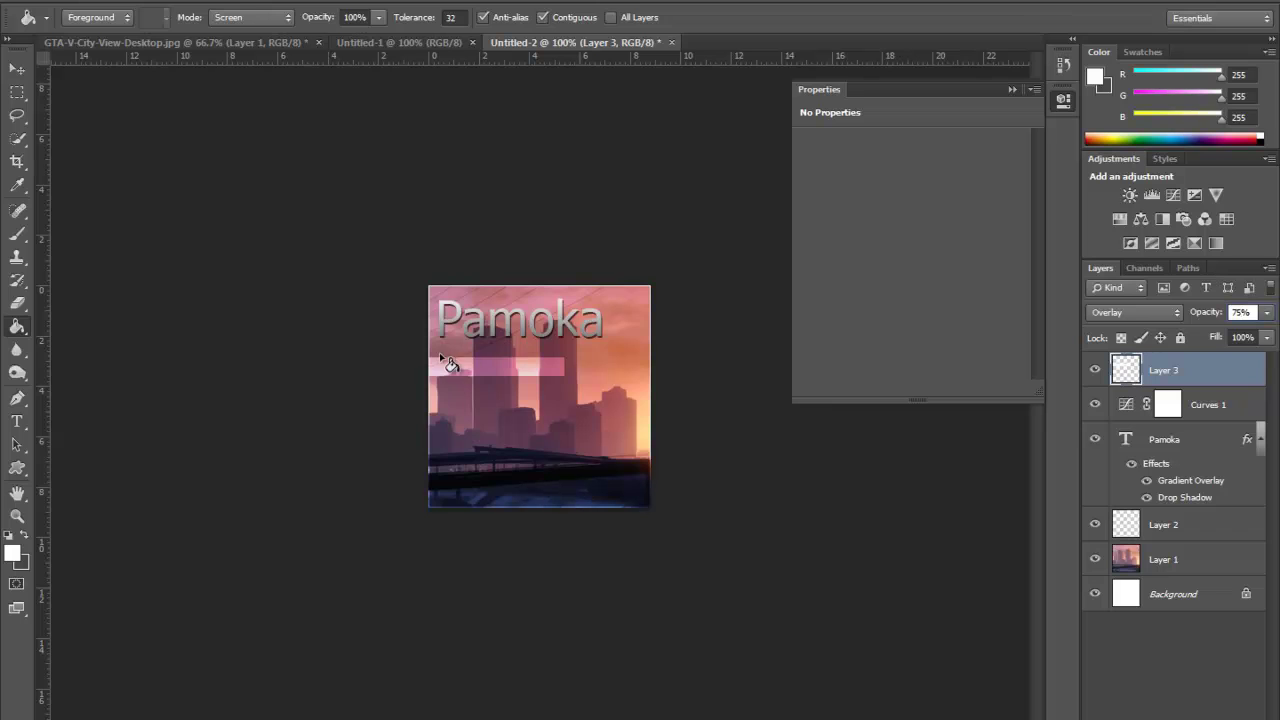
- Add the label "Serverio IP:" in 11 pt Tahoma Regular with anti-aliasing set to None at the left end of the bar
left_click(20, 426)
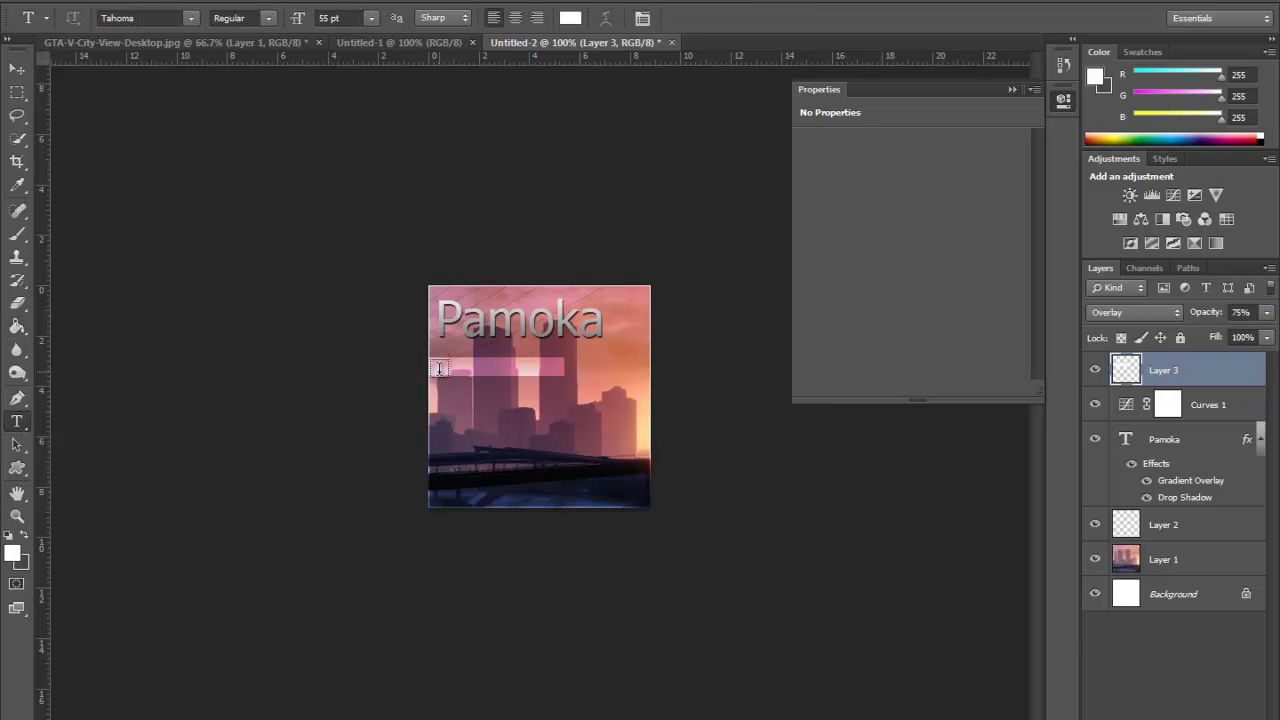
left_click(438, 371)
left_click(142, 17)
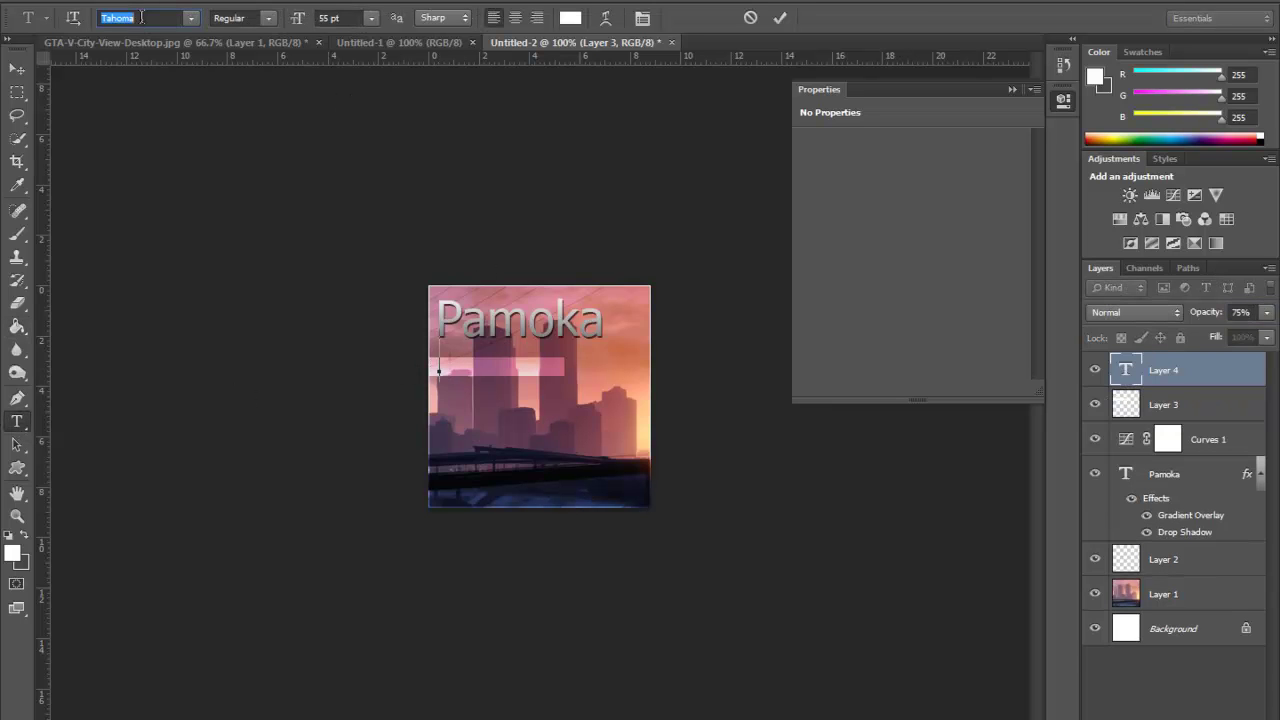
left_click(330, 17)
type("11")
key("Return")
left_click(445, 18)
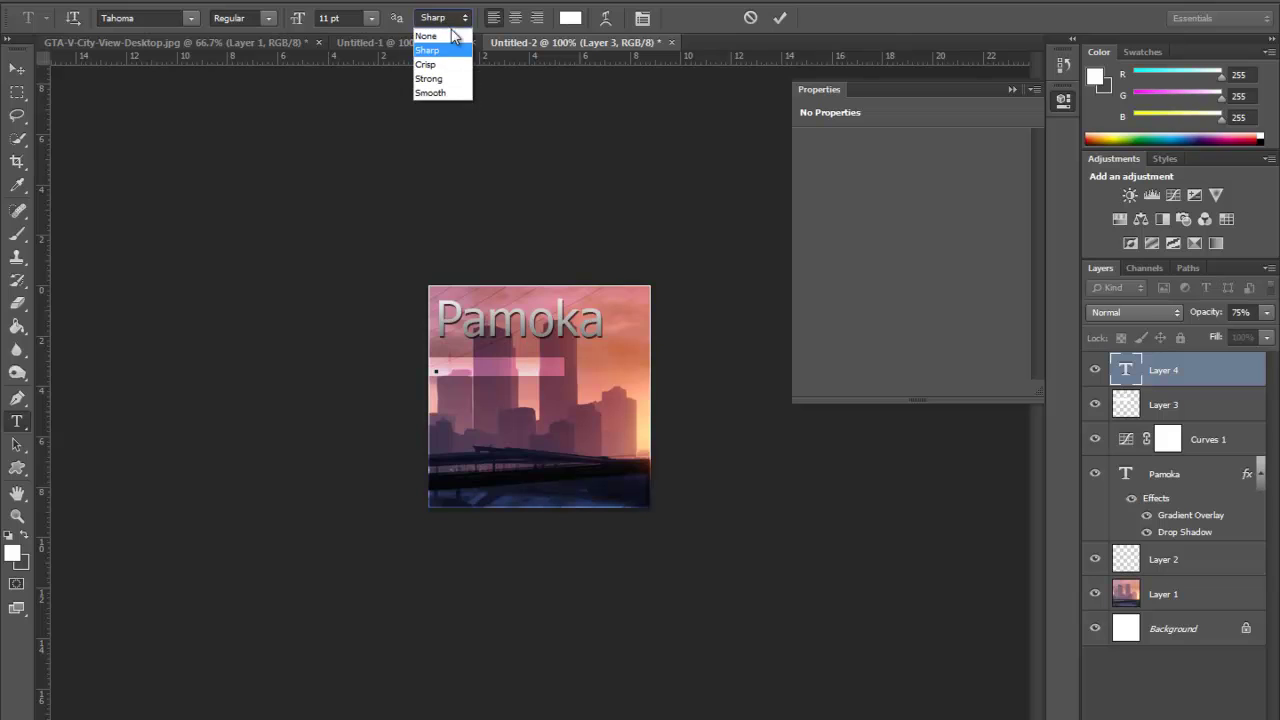
left_click(453, 38)
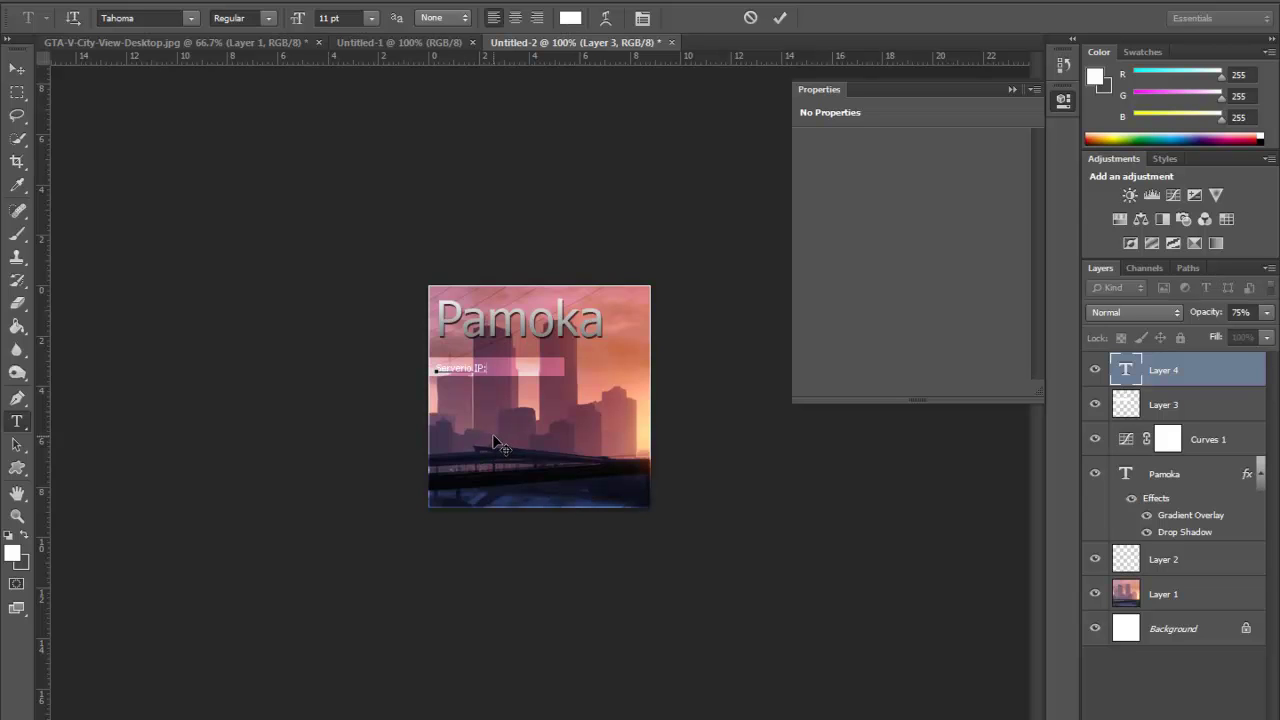
left_click_drag(491, 434, 490, 435)
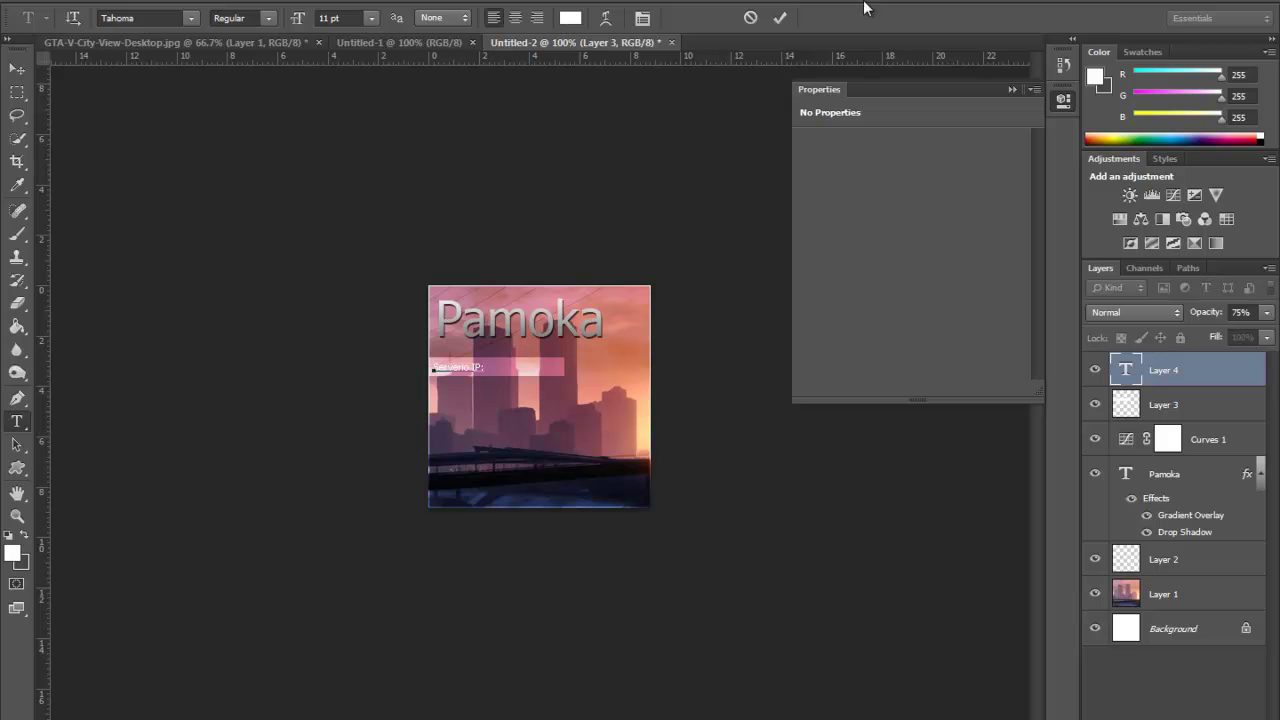
left_click(779, 17)
- Duplicate the Layer 3 bar and place the copy a short gap below the "Serverio IP:" bar
left_click(1207, 418)
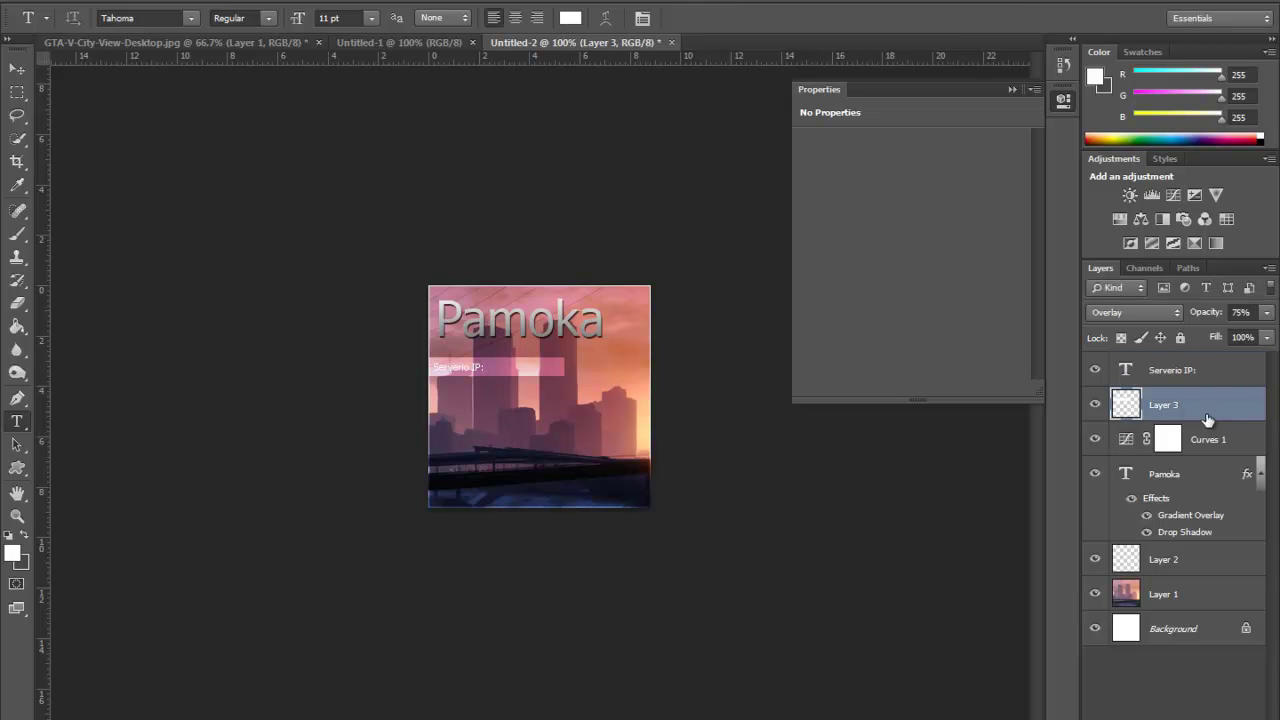
key("ctrl+j")
left_click(19, 70)
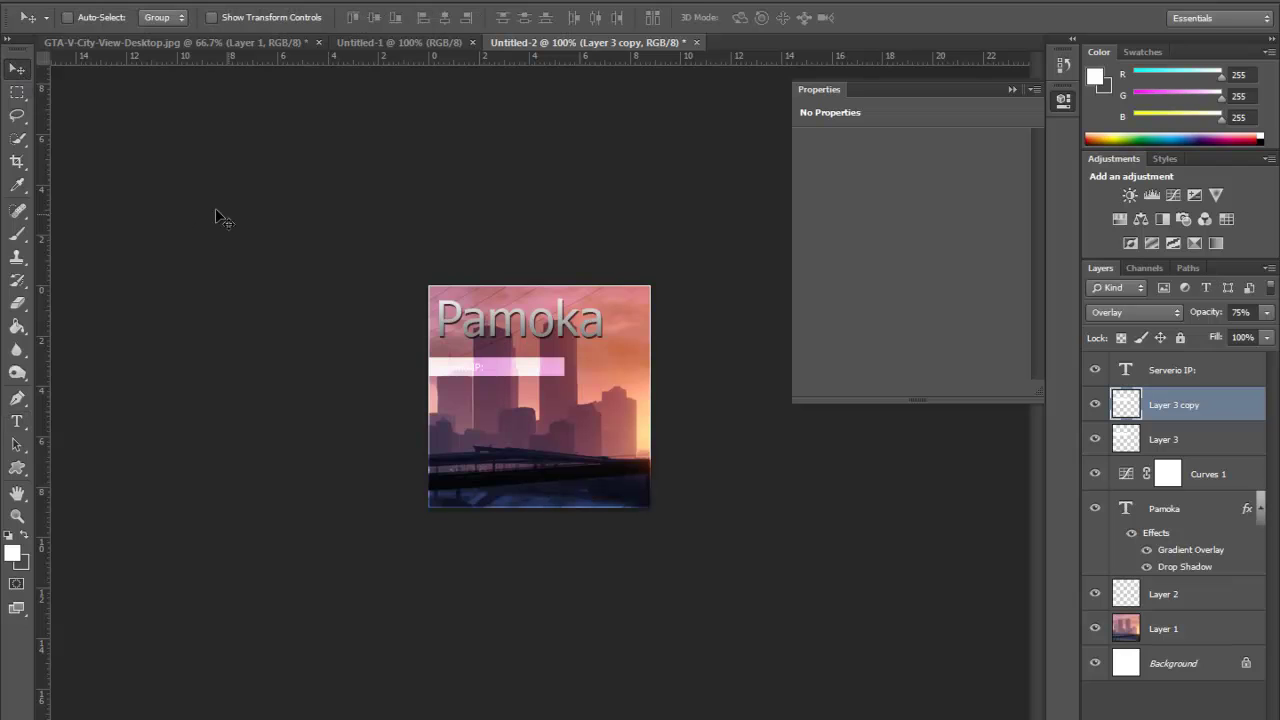
mouse_move(457, 410)
left_mouse_down()
mouse_move(459, 443)
mouse_move(458, 431)
left_mouse_up()
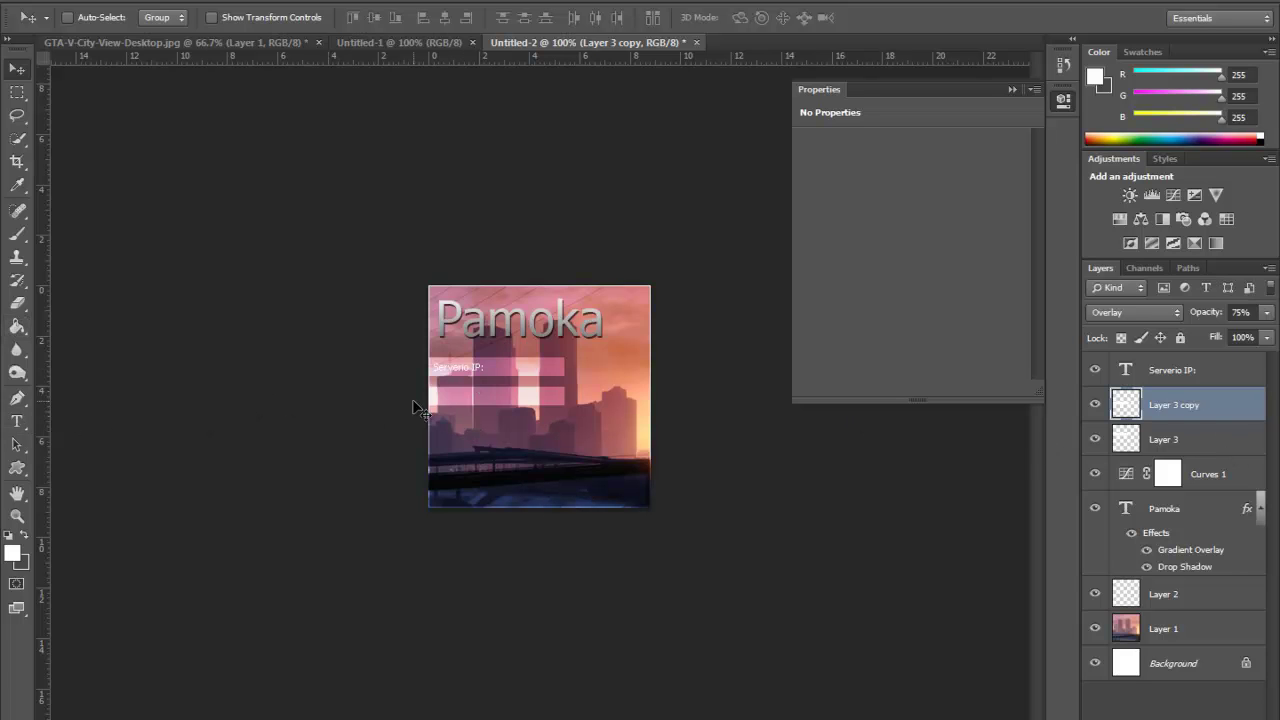
- Add the label "Prisijungę žaidėjai:" at the left end of the second bar
key("t")
left_click(445, 397)
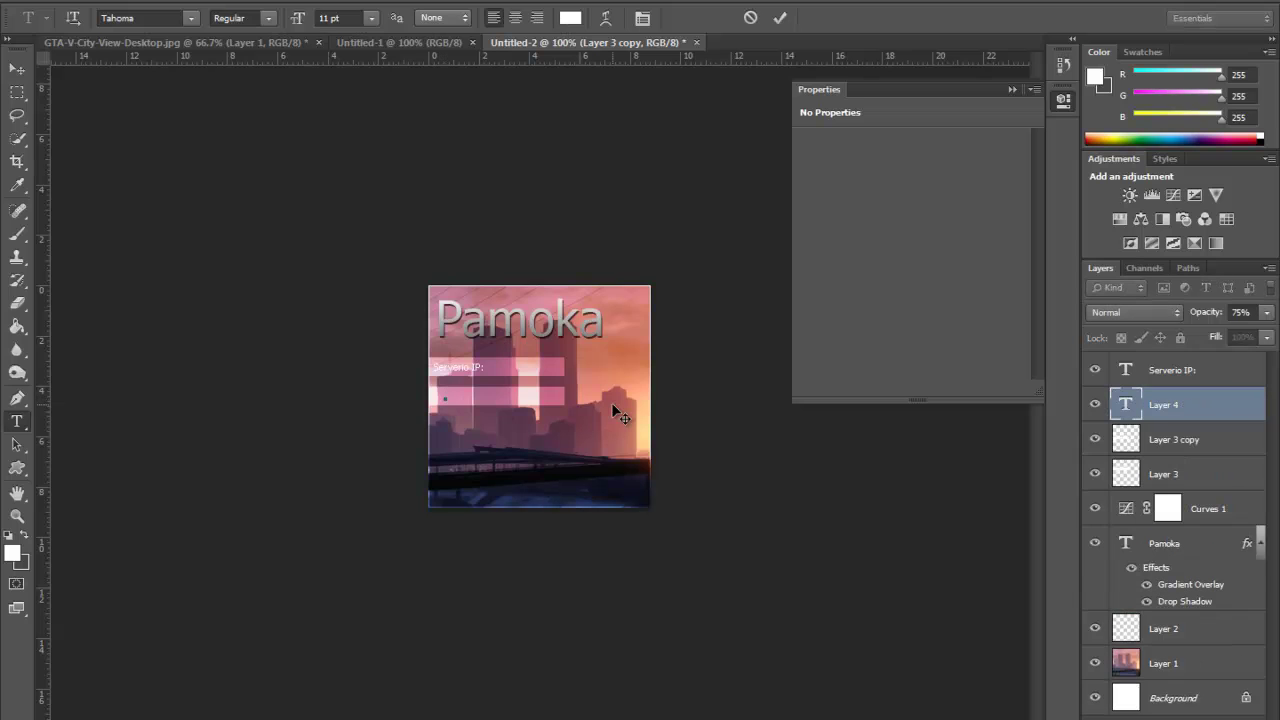
type("PO")
type("risijun")
type("ge žaidėja")
type("i:")
left_click(778, 17)
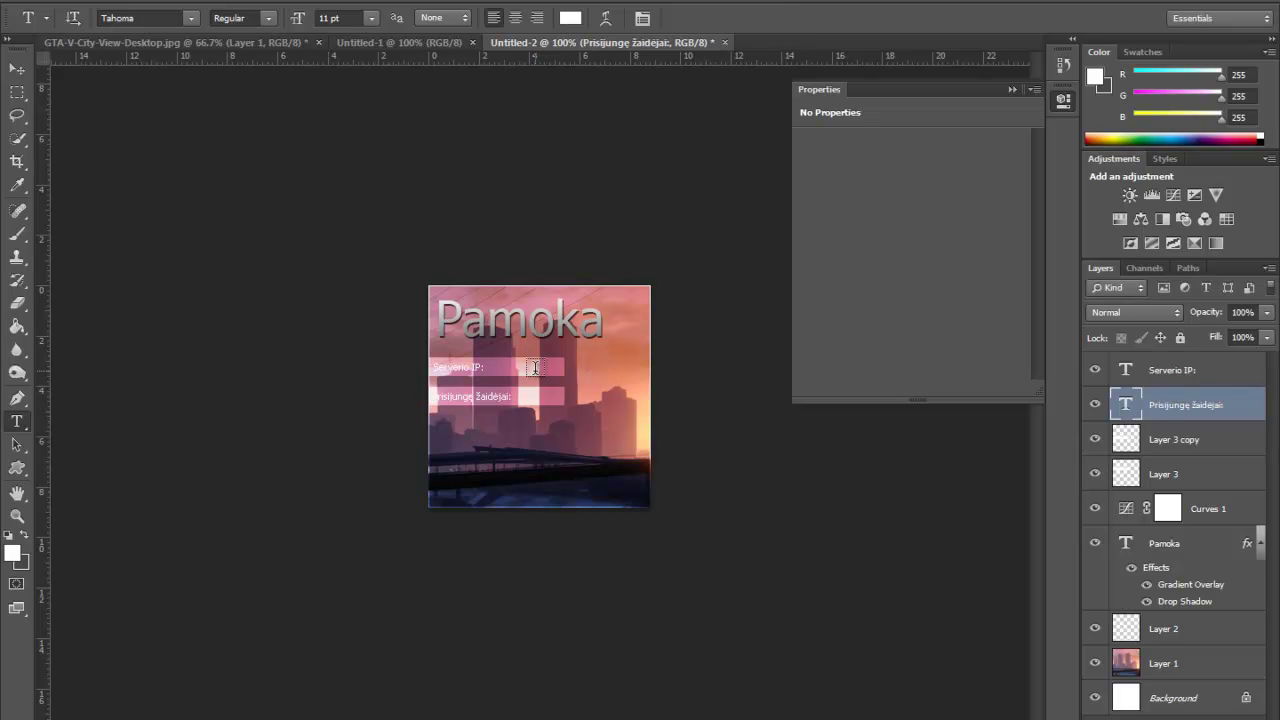
- Duplicate the second bar's layer and place the copy below it as a third evenly spaced bar
left_click(1200, 452)
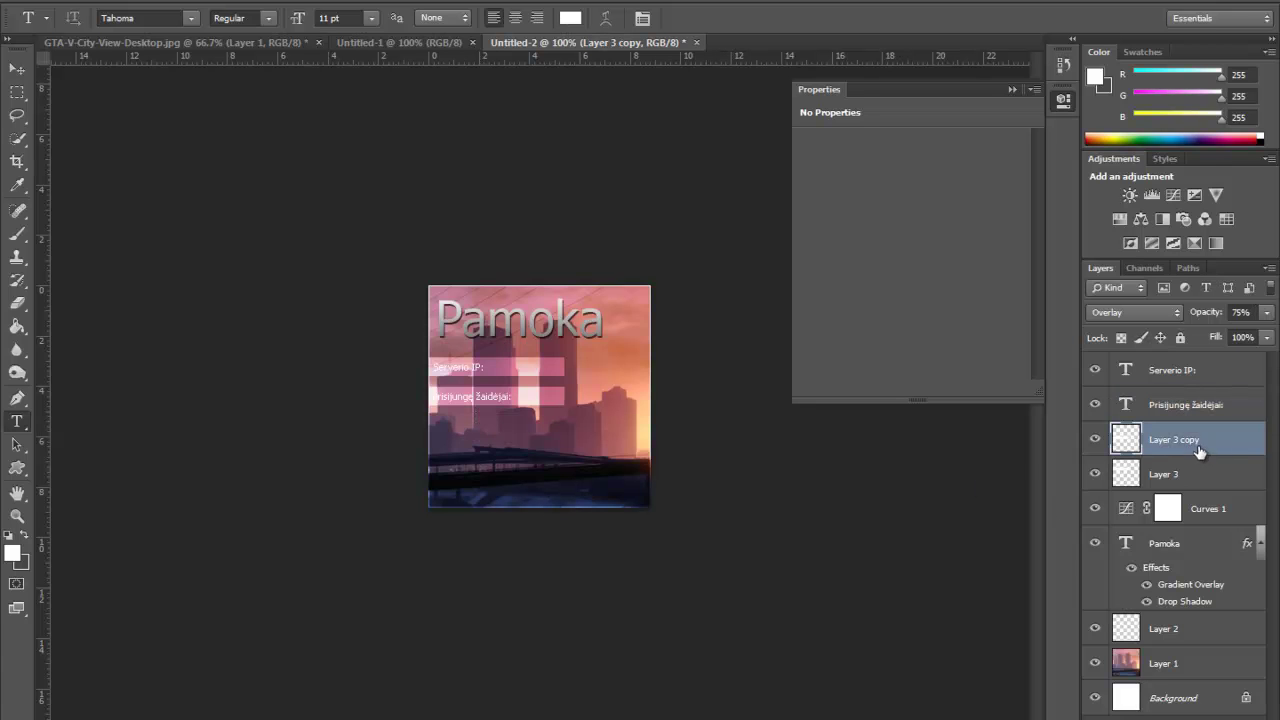
key("ctrl+j")
left_click(15, 70)
left_click_drag(534, 455, 535, 490)
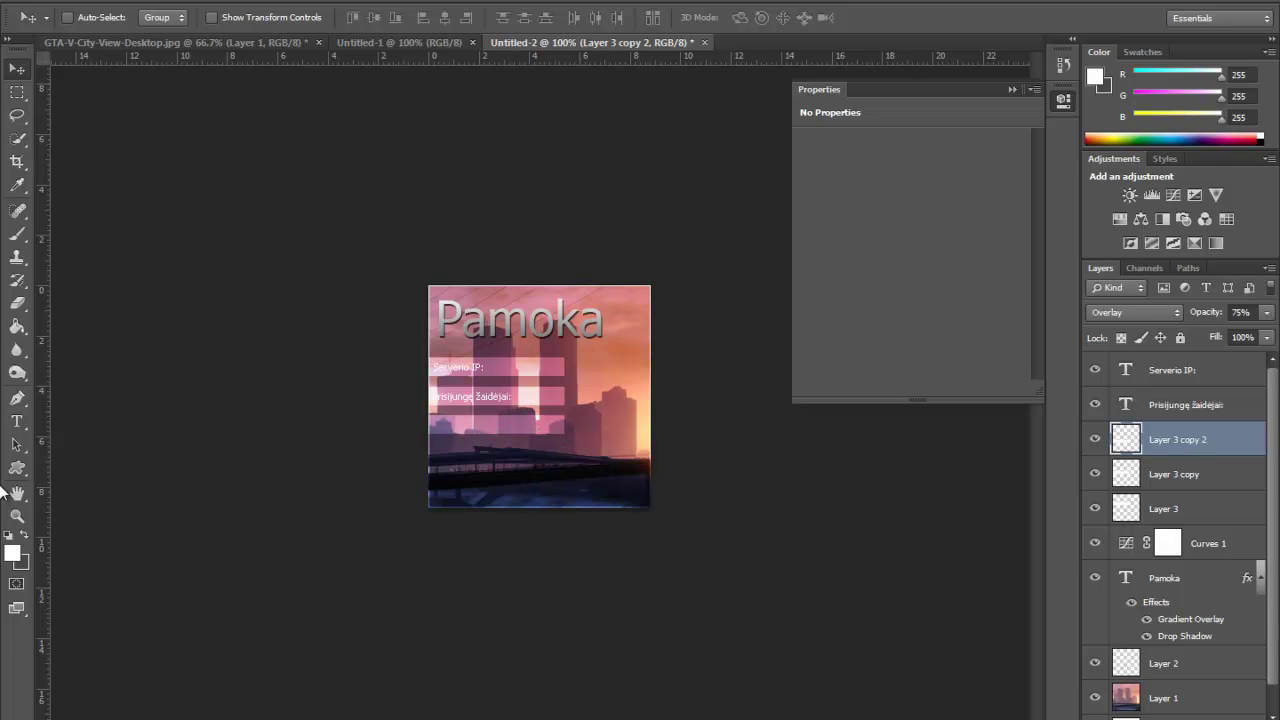
- Add the label "Versija:" and align it at the left end of the third bar
left_click(16, 421)
left_click(610, 466)
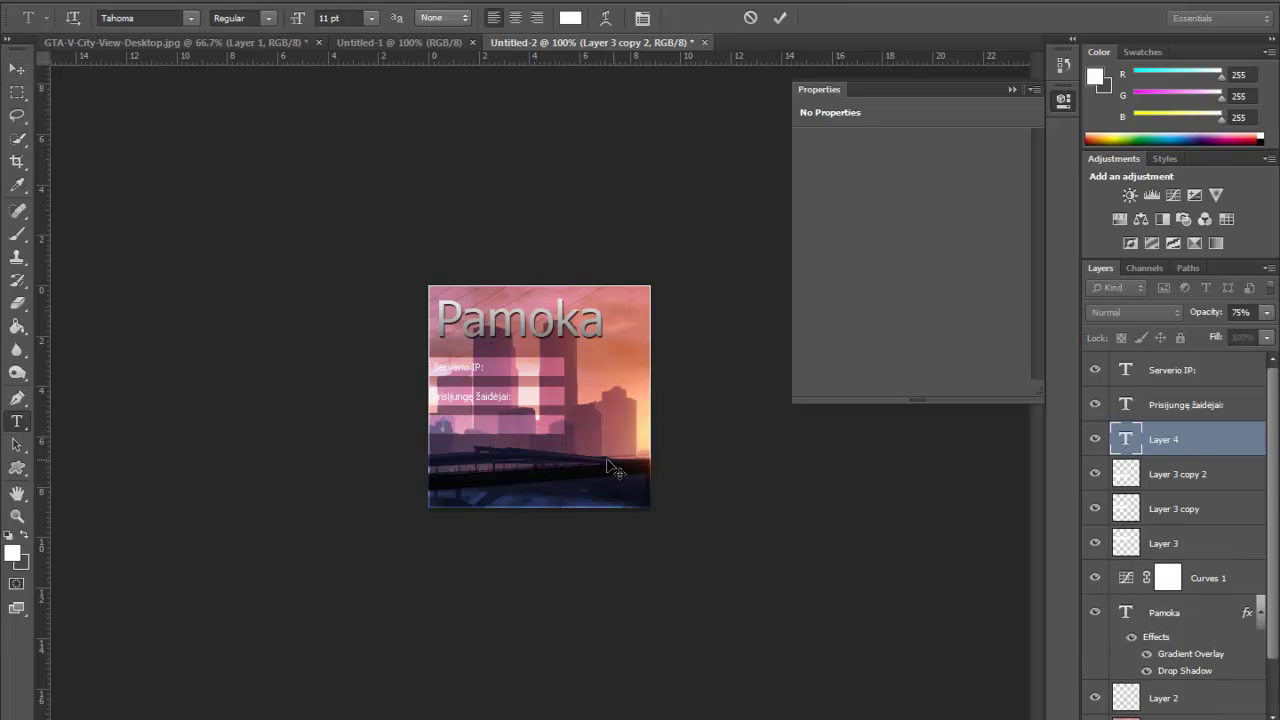
type("V")
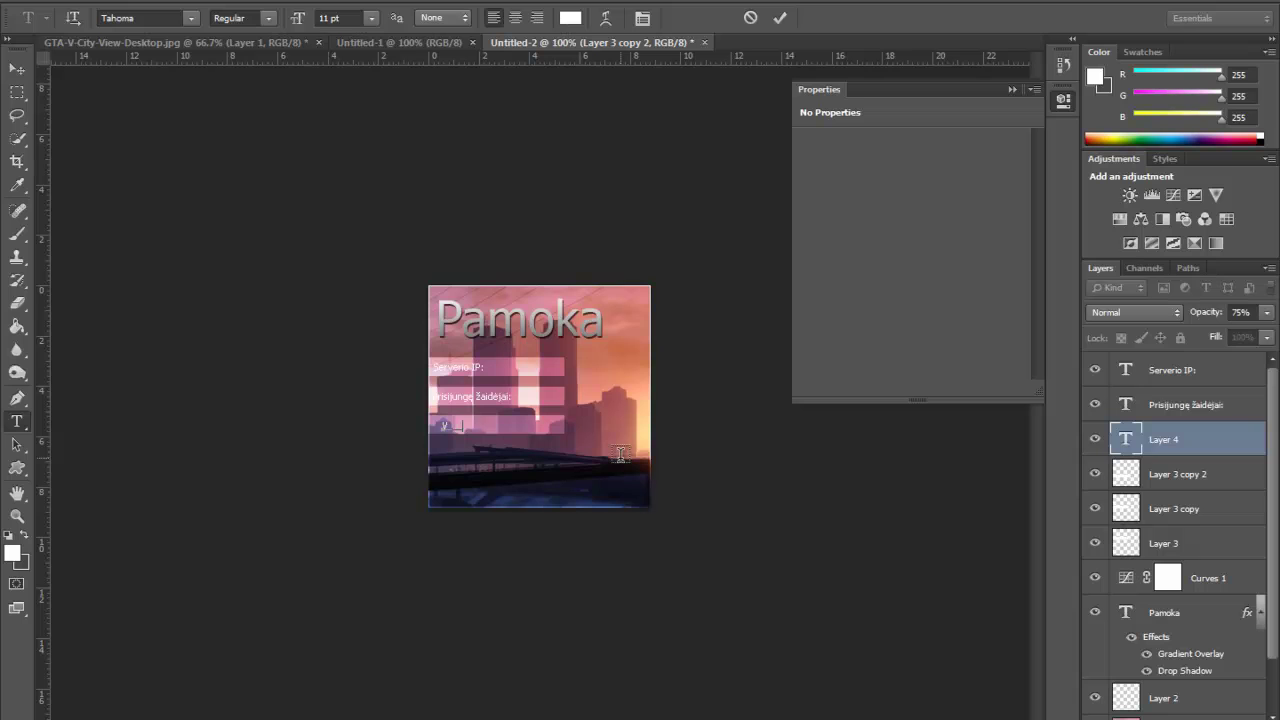
type("ersija:")
key("ctrl+a")
left_click(779, 18)
- Duplicate the third bar's layer and place the copy beneath the "Versija:" bar as a fourth bar
left_click(1205, 476)
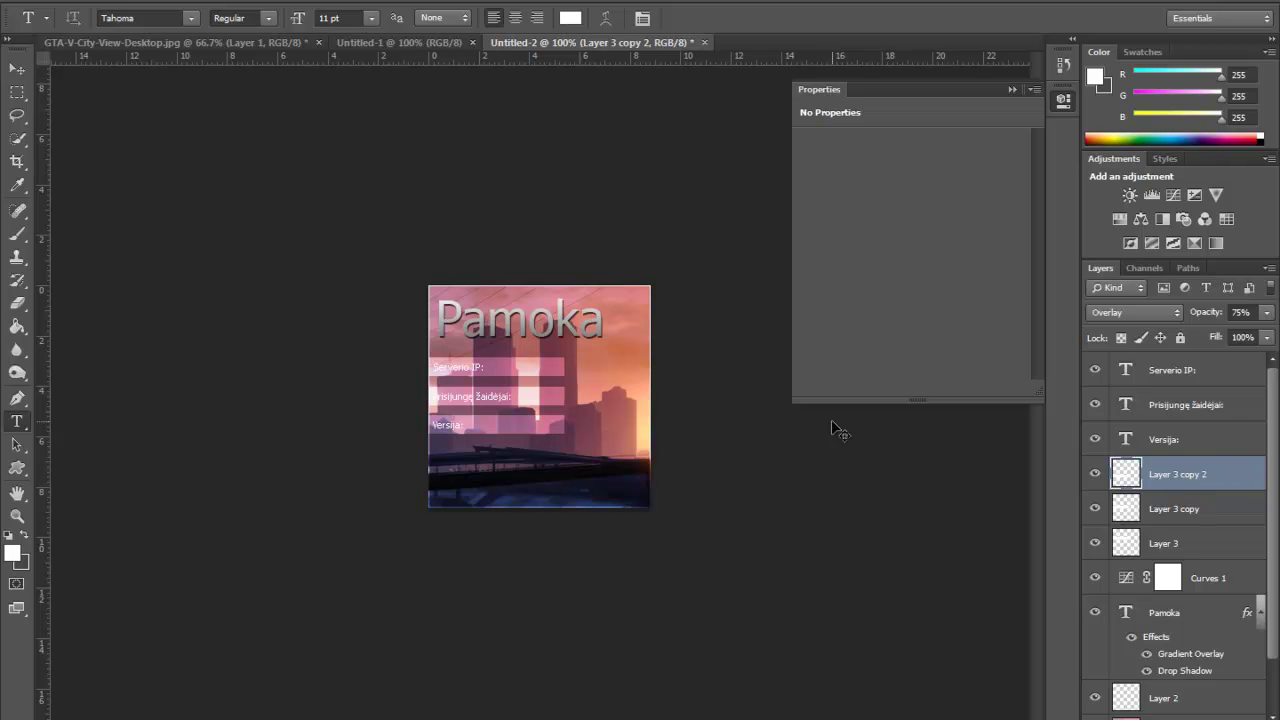
key("ctrl+j")
left_click(16, 69)
left_click_drag(522, 470, 521, 497)
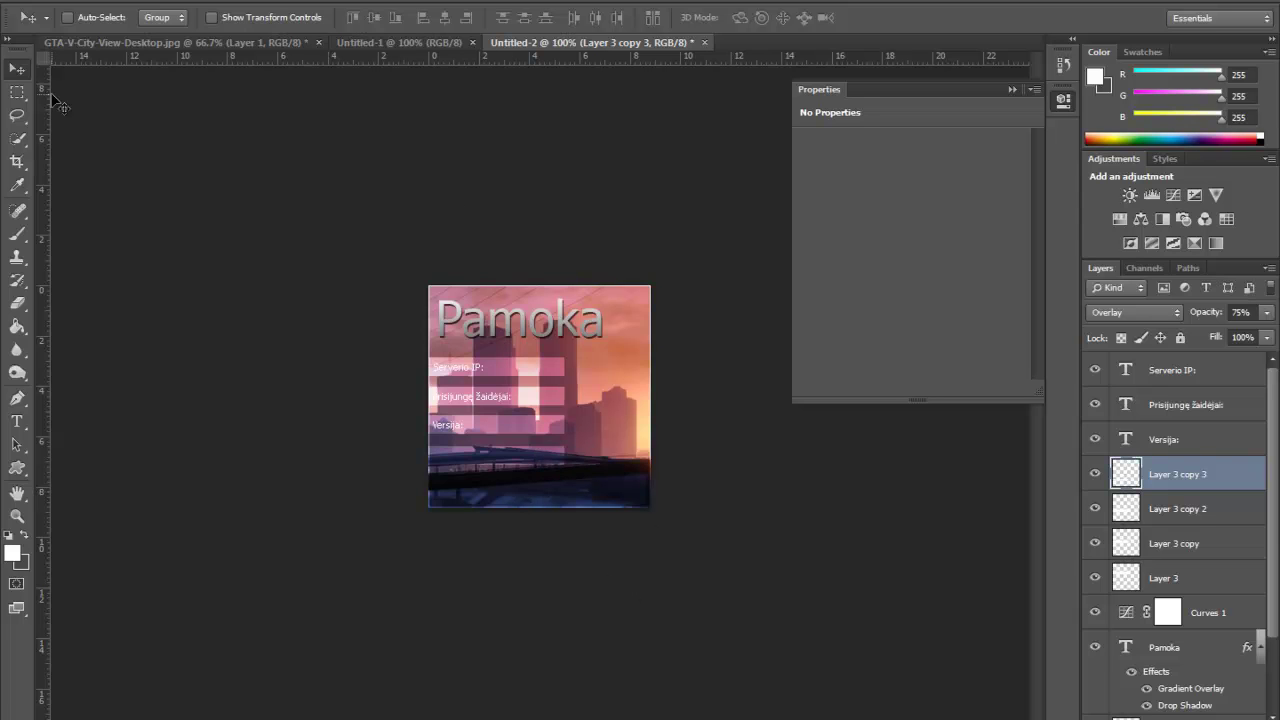